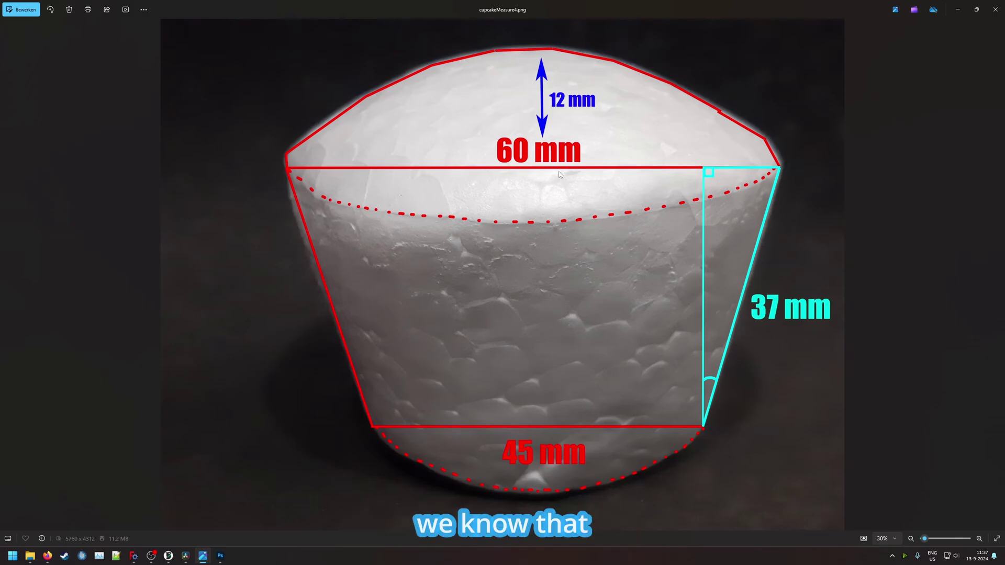
Step: Advance through the cupcake measurement images to cupcakeMeasure6.png, which shows the sine formula
{"action": "key", "text": "Right"}
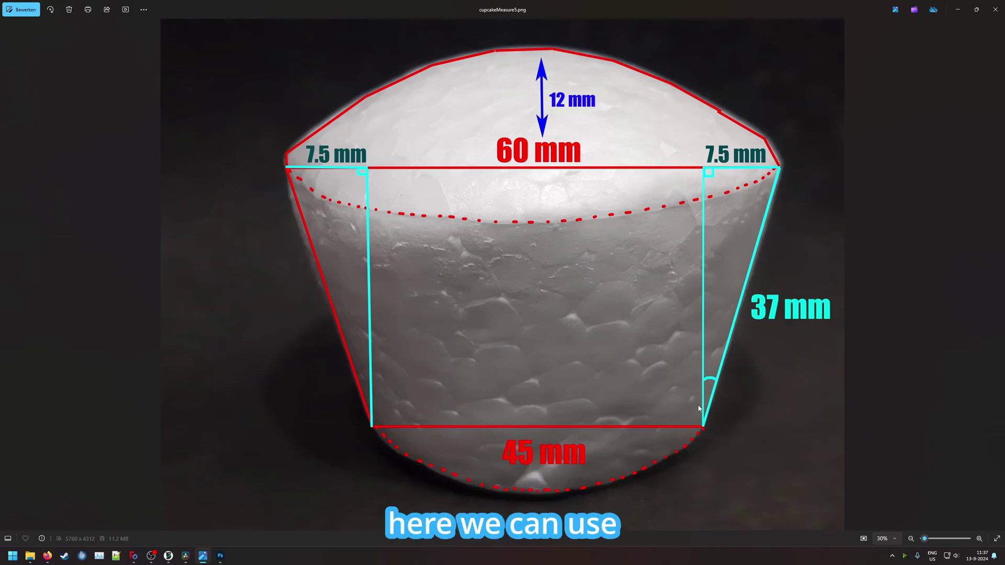
{"action": "key", "text": "Right"}
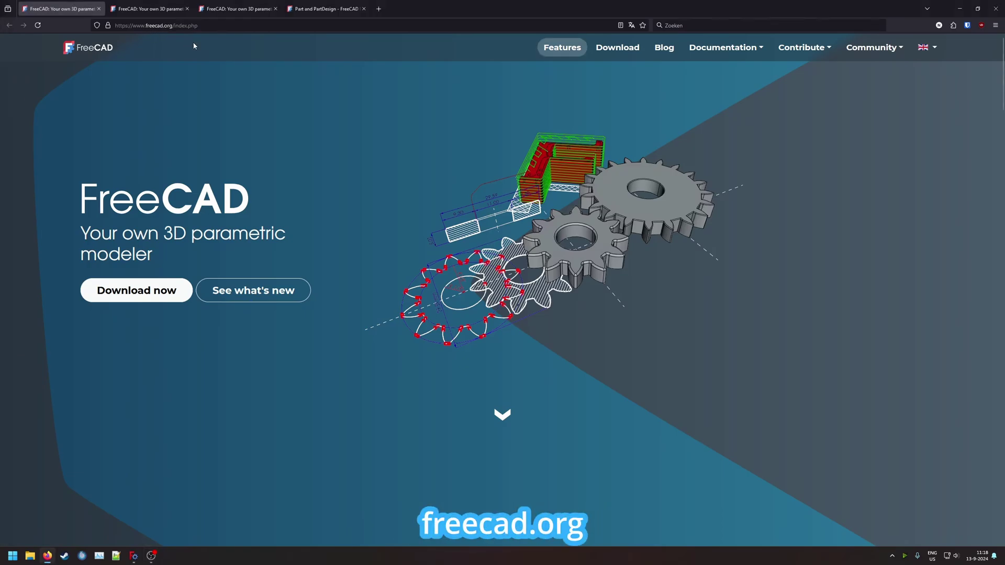
Step: View the FreeCAD downloads page, then the Part vs PartDesign wiki comparison page
{"action": "left_click", "coordinate": [225, 9]}
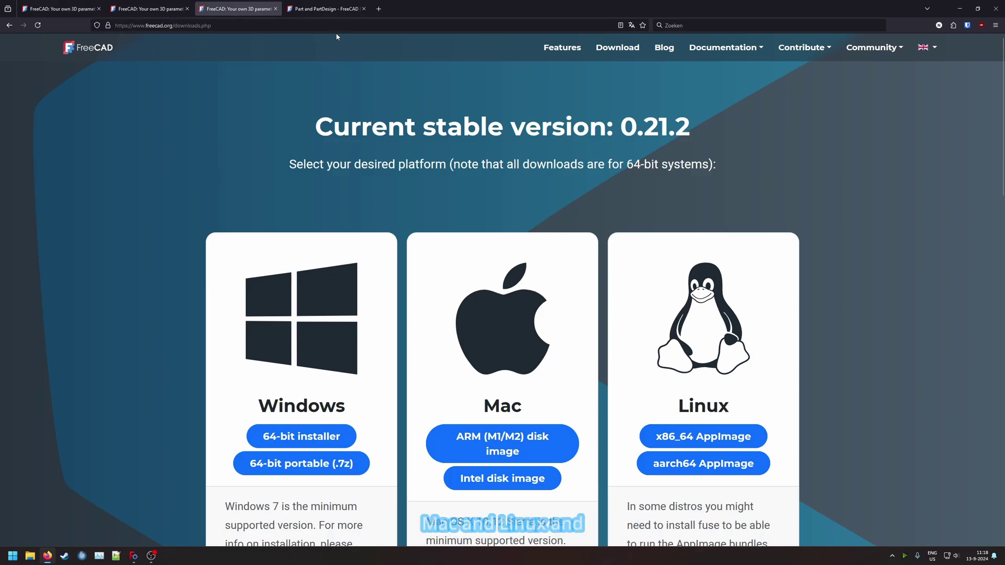
{"action": "left_click", "coordinate": [325, 13]}
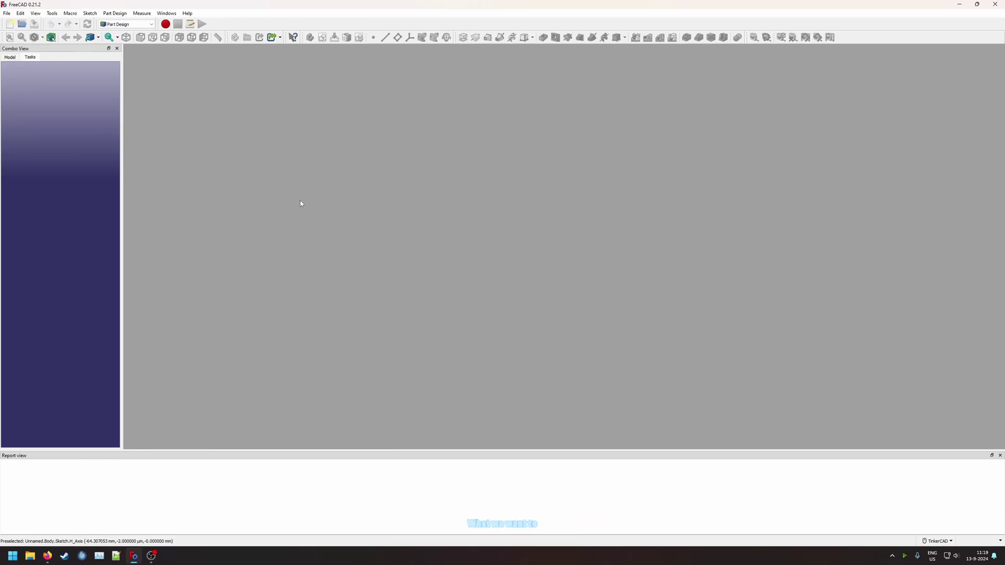
Step: Keep the Part Design workbench active and create a new empty document
{"action": "left_click", "coordinate": [133, 23]}
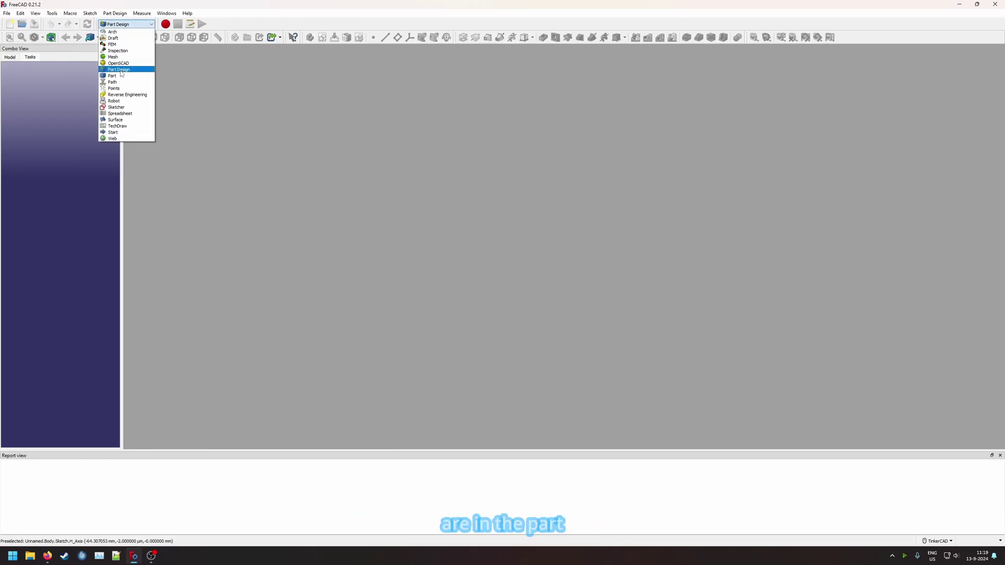
{"action": "left_click", "coordinate": [136, 25]}
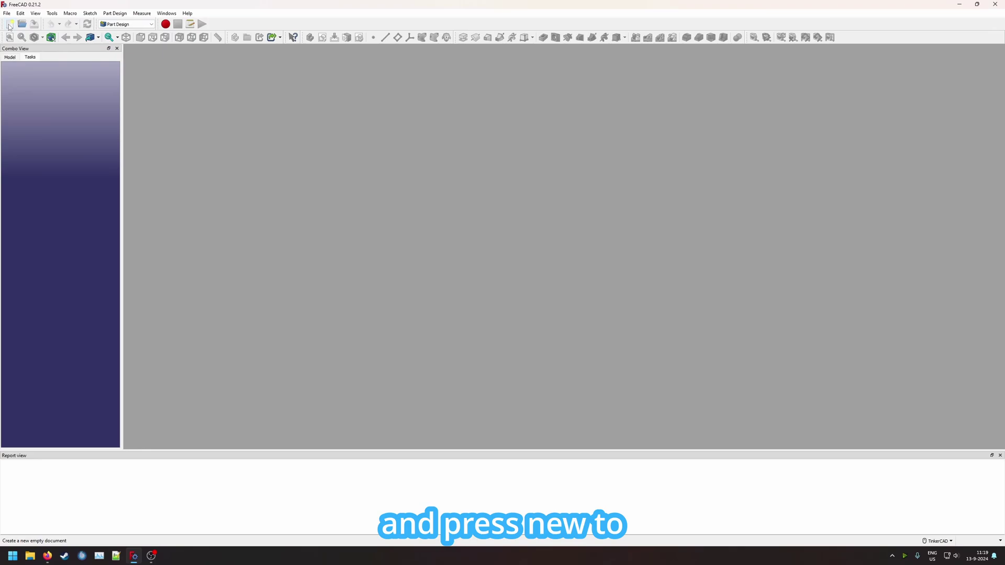
{"action": "left_click", "coordinate": [9, 25]}
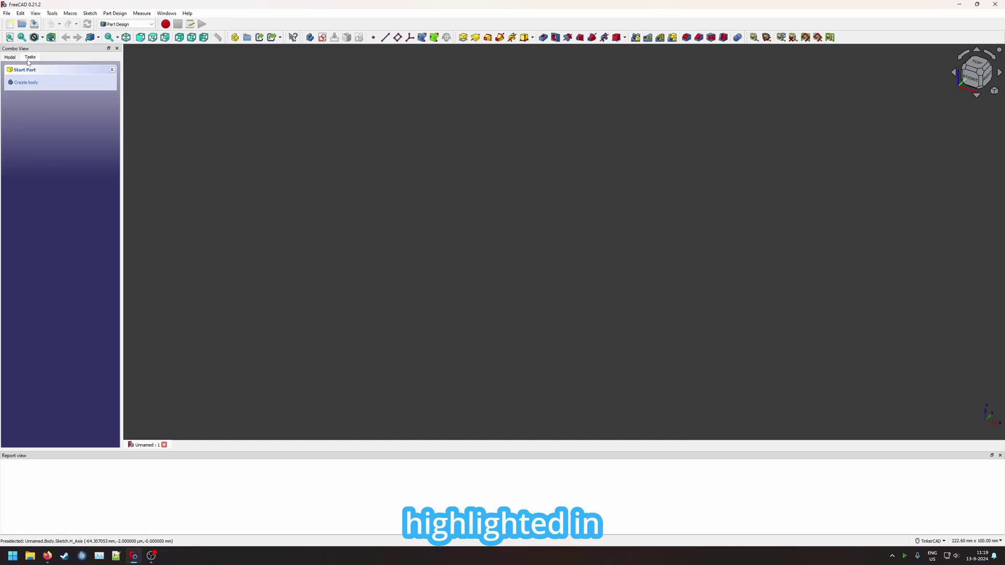
Step: Create a body and open a new sketch on the XZ-plane
{"action": "left_click", "coordinate": [28, 83]}
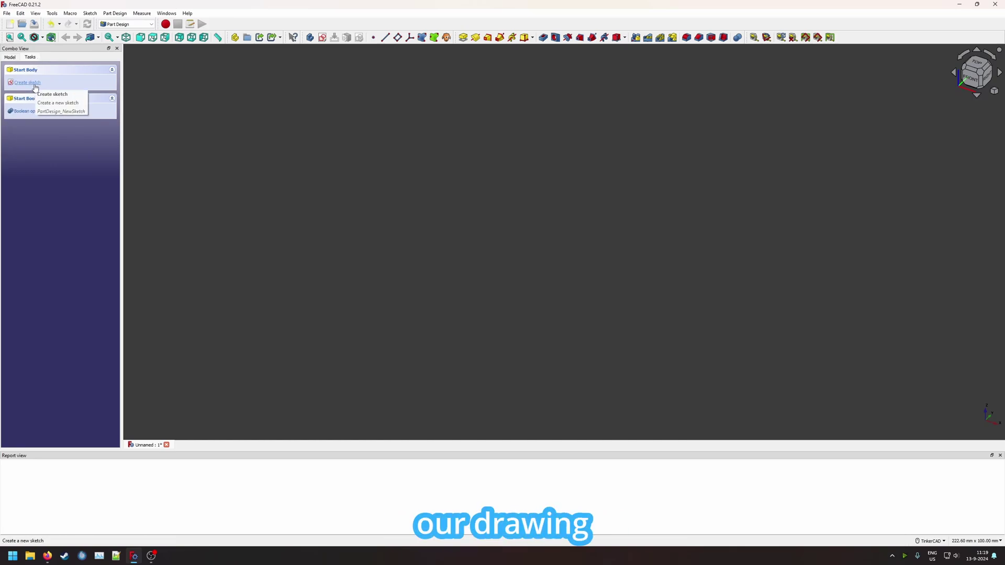
{"action": "left_click", "coordinate": [32, 84]}
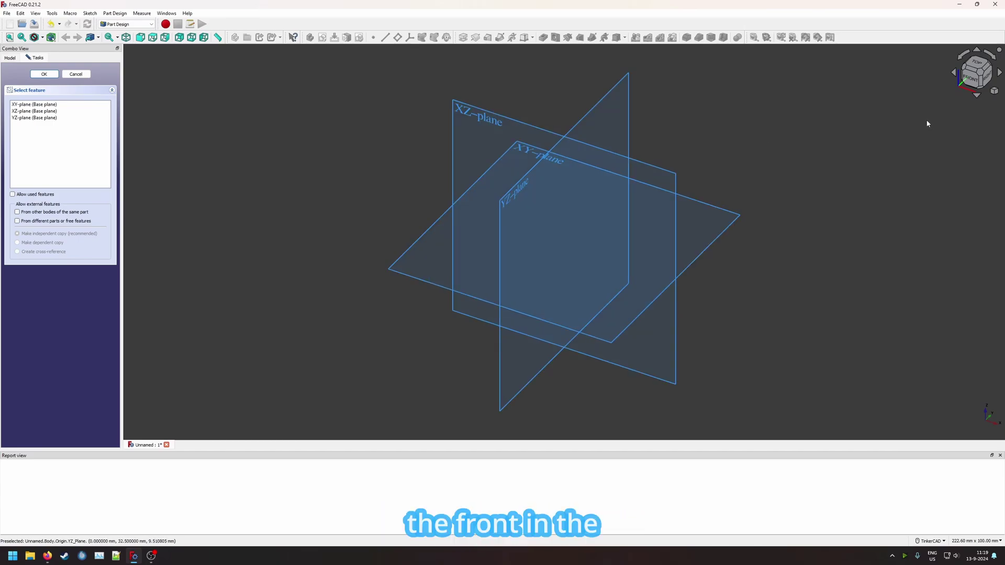
{"action": "left_click", "coordinate": [974, 82]}
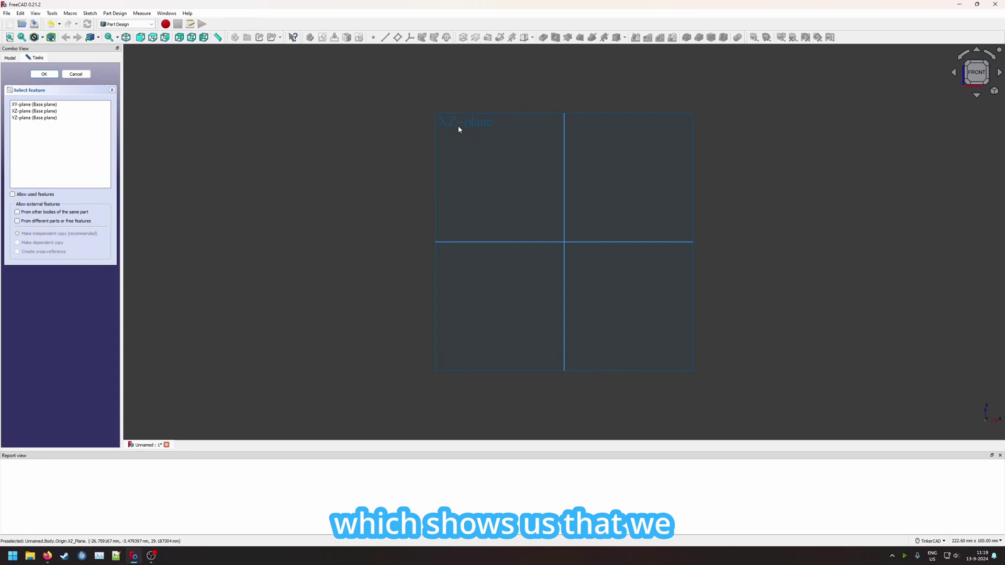
{"action": "left_click", "coordinate": [23, 112]}
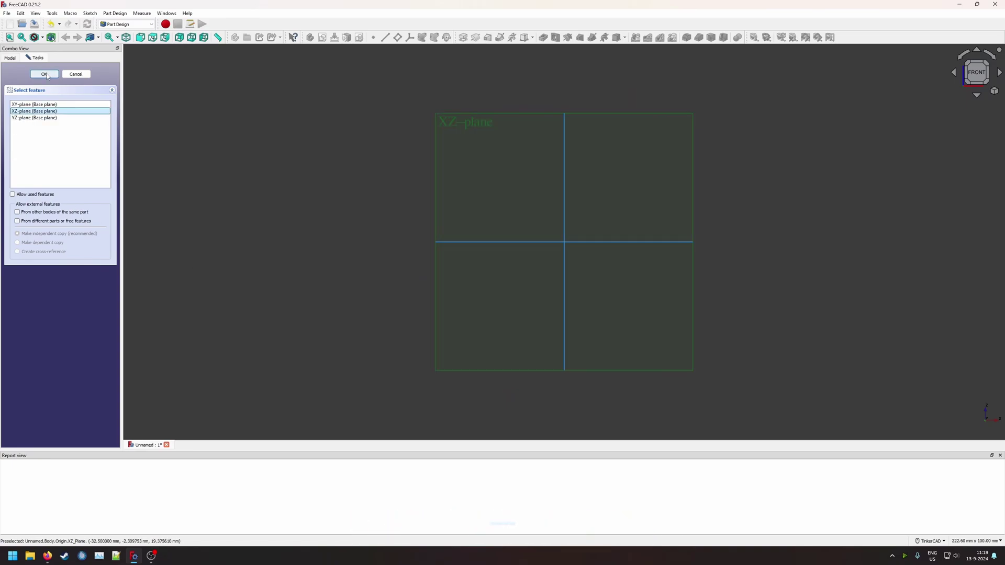
{"action": "left_click", "coordinate": [44, 74]}
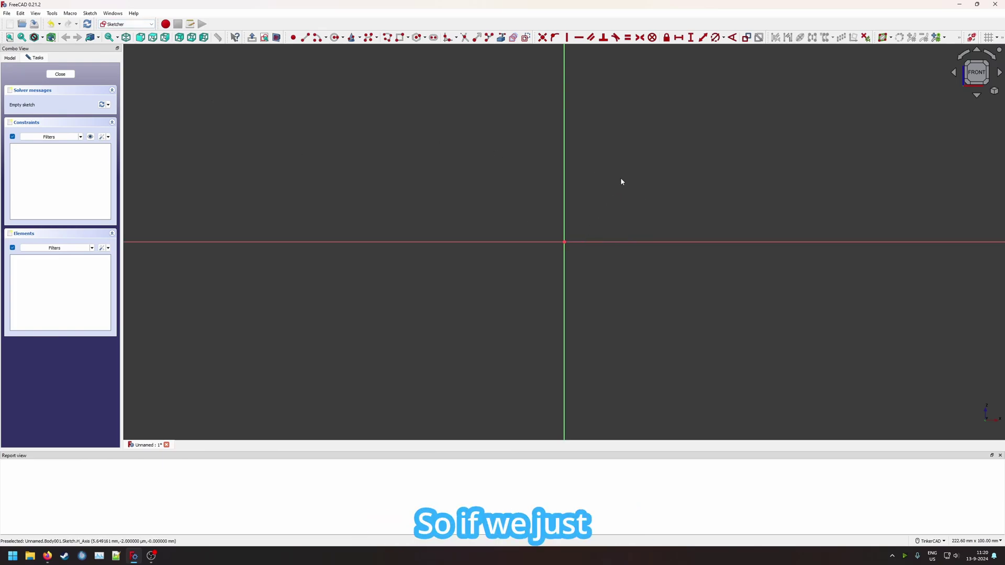
Step: Pan the empty sketch so its origin sits in the lower left of the view
{"action": "mouse_move", "coordinate": [621, 182]}
{"action": "middle_mouse_down"}
{"action": "mouse_move", "coordinate": [463, 250]}
{"action": "mouse_move", "coordinate": [437, 272]}
{"action": "mouse_move", "coordinate": [435, 310]}
{"action": "middle_mouse_up"}
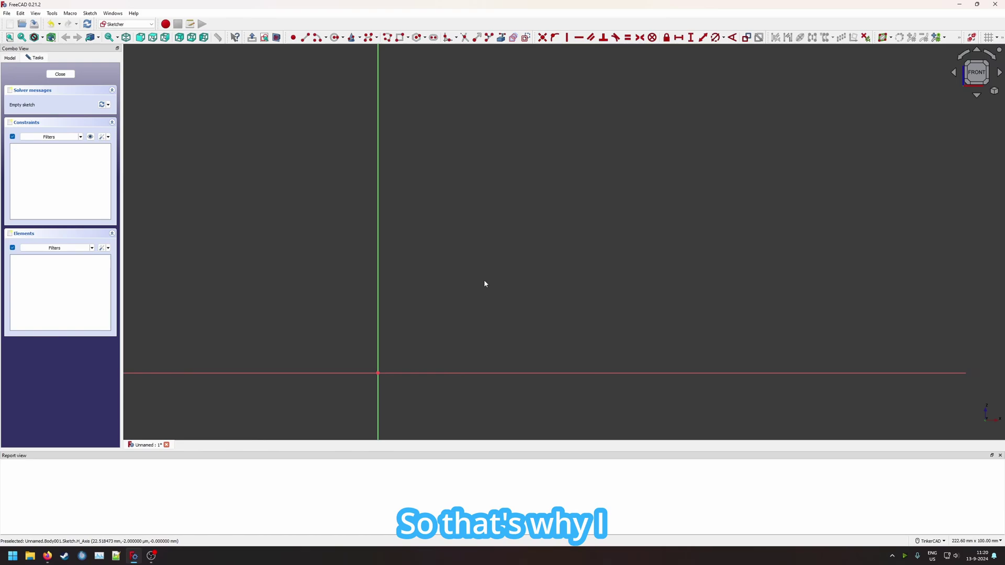
{"action": "middle_click_drag", "start_coordinate": [600, 207], "coordinate": [568, 221]}
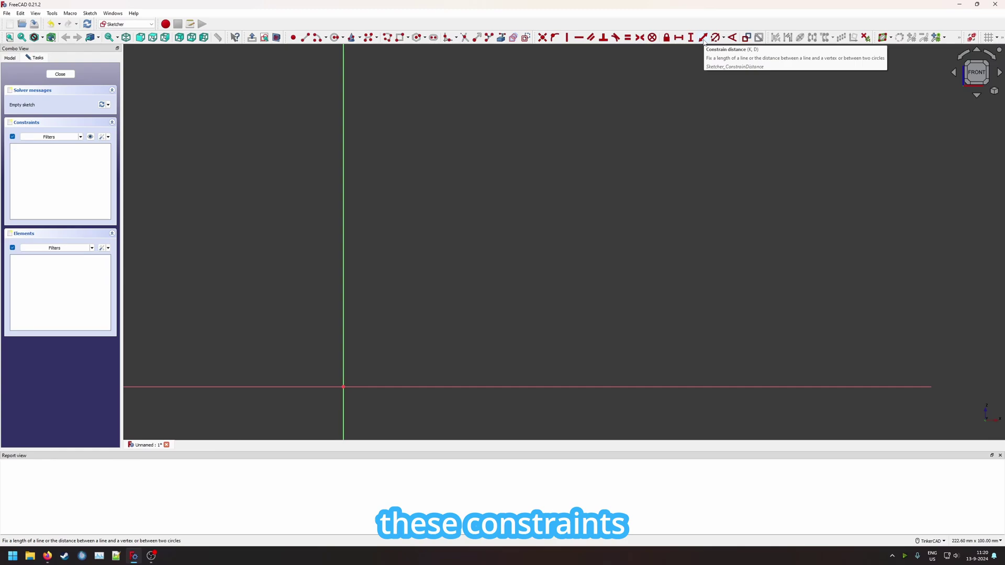
{"action": "left_click", "coordinate": [306, 37]}
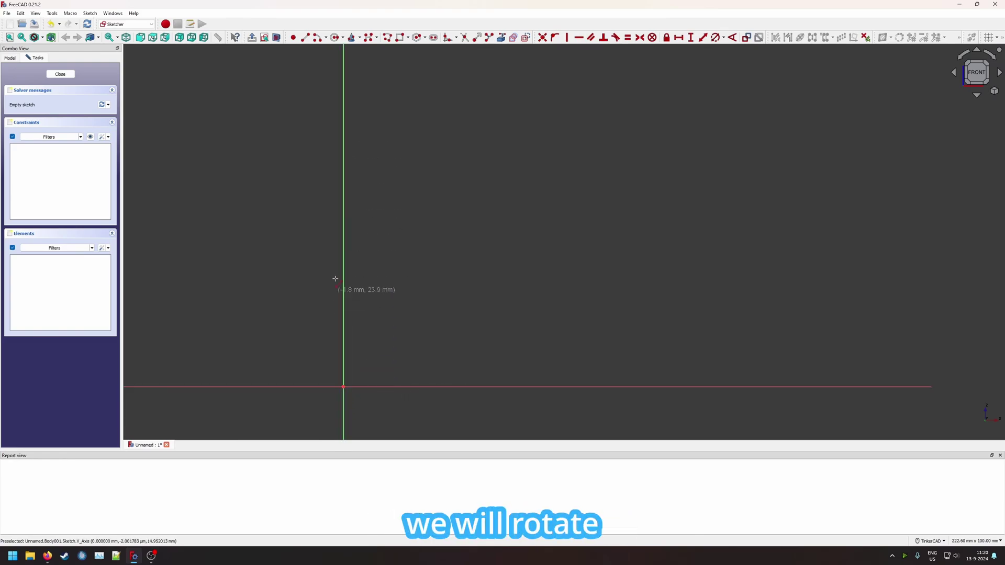
Step: Draw a 22.5 mm base line from the origin and a slanted side line rising from its end
{"action": "left_click", "coordinate": [343, 388]}
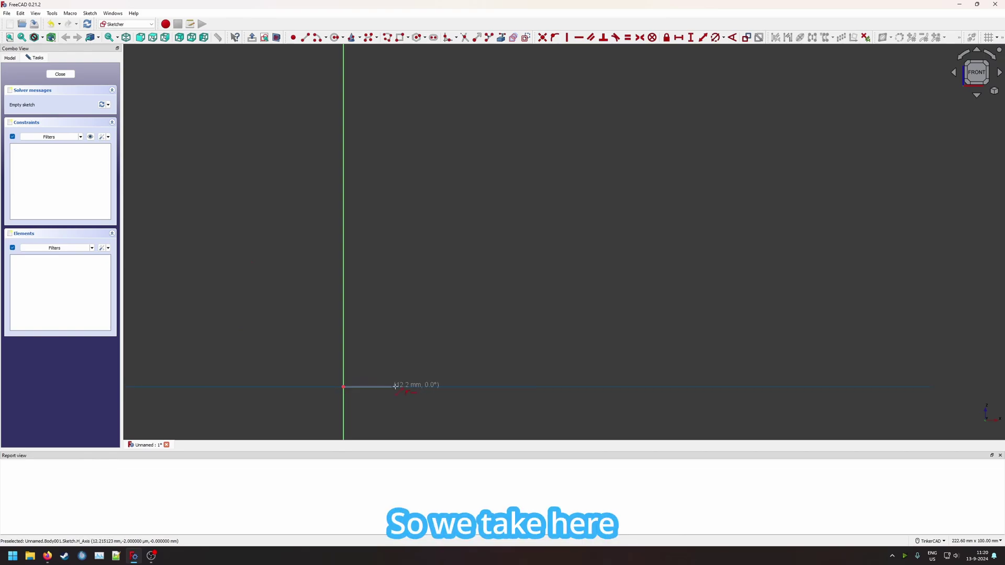
{"action": "left_click", "coordinate": [433, 387]}
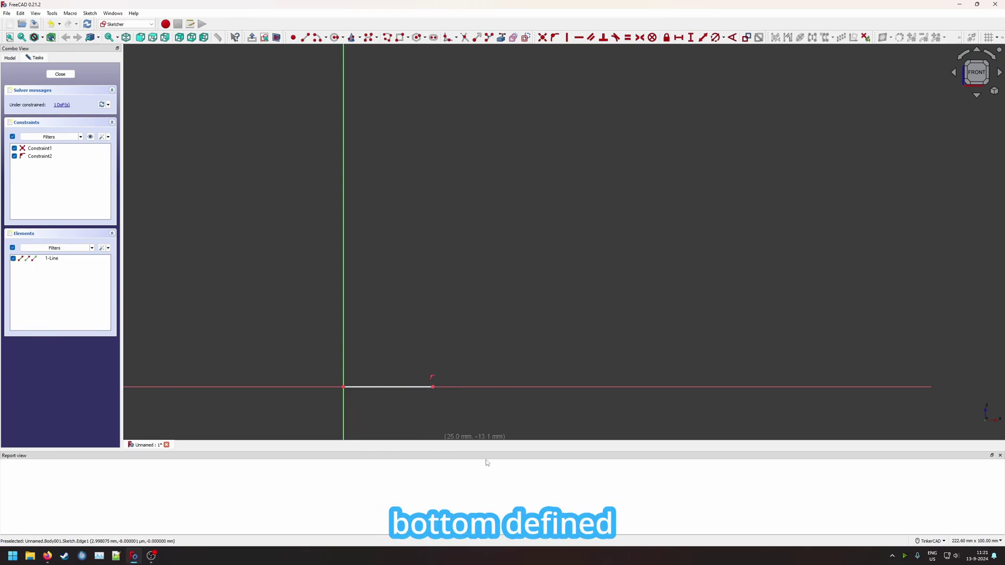
{"action": "left_click", "coordinate": [433, 388]}
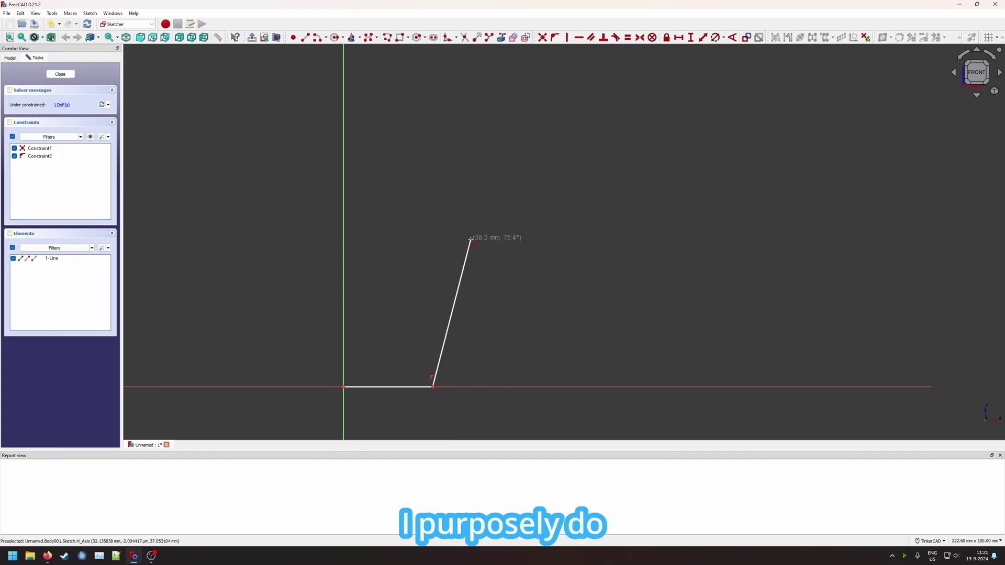
{"action": "left_click", "coordinate": [470, 242]}
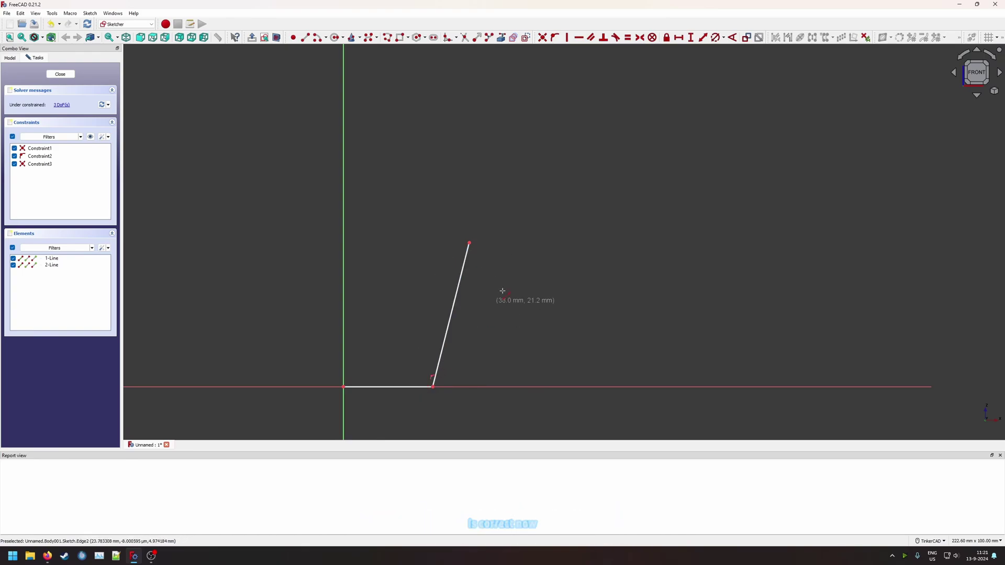
Step: Constrain the angle between the base line and the slanted side to 101.5°
{"action": "right_click", "coordinate": [427, 269]}
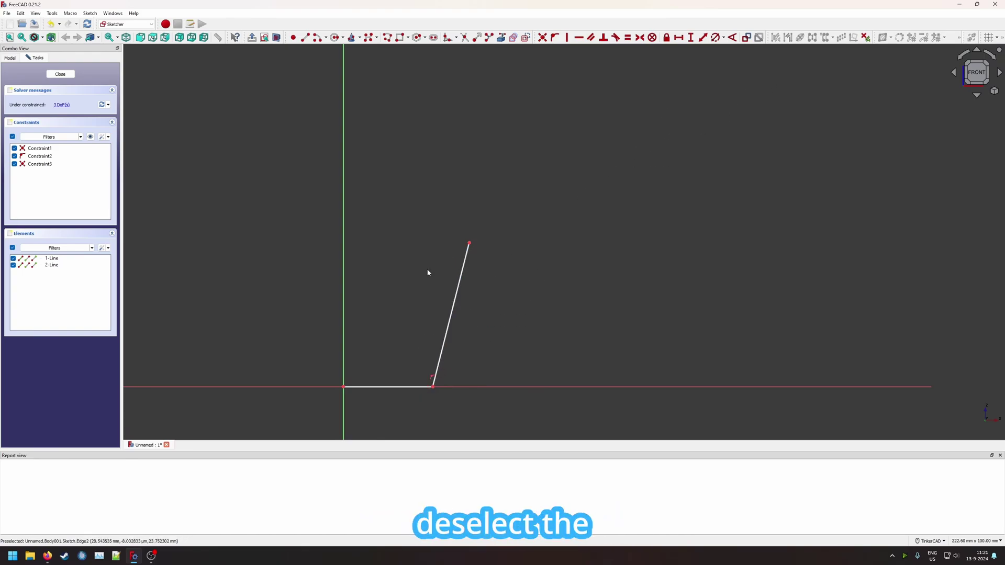
{"action": "left_click", "coordinate": [732, 37]}
{"action": "left_click", "coordinate": [442, 348]}
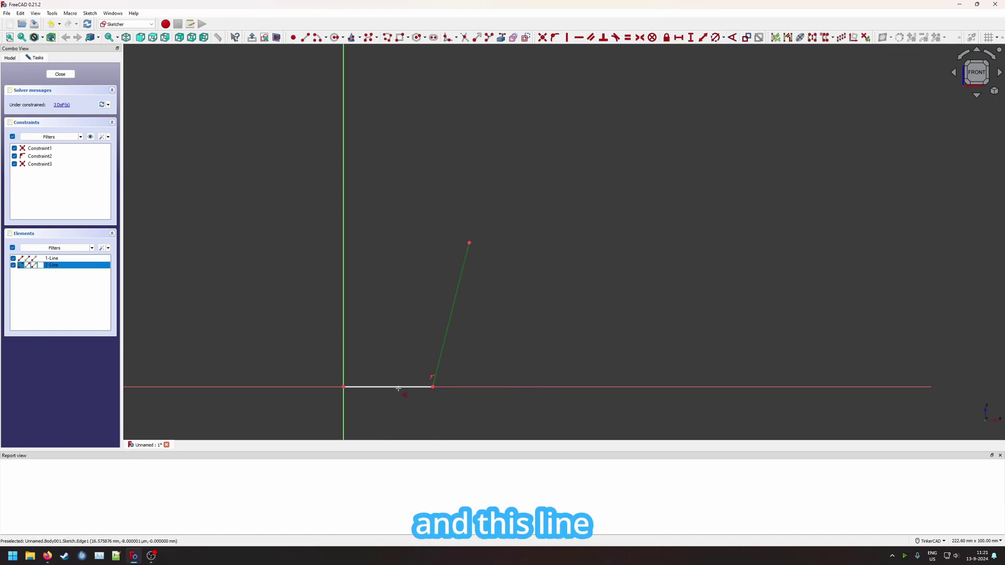
{"action": "left_click", "coordinate": [400, 391]}
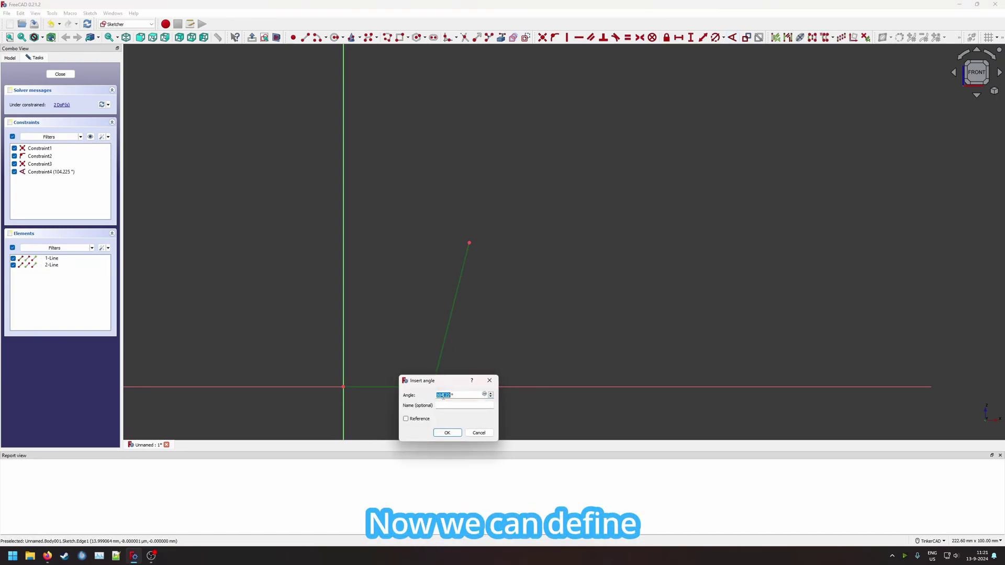
{"action": "left_click_drag", "start_coordinate": [456, 388], "coordinate": [589, 238]}
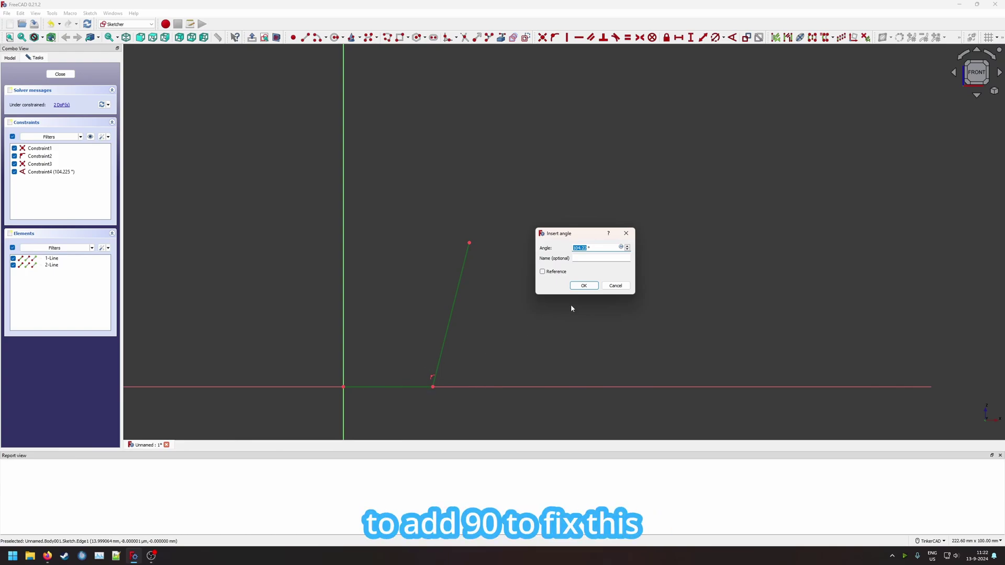
{"action": "type", "text": "101.5"}
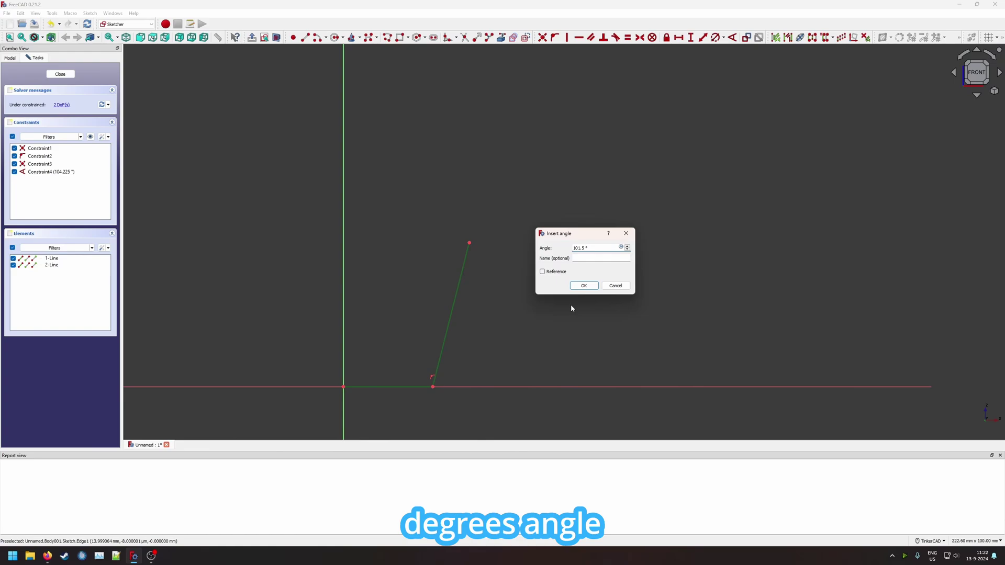
{"action": "key", "text": "Return"}
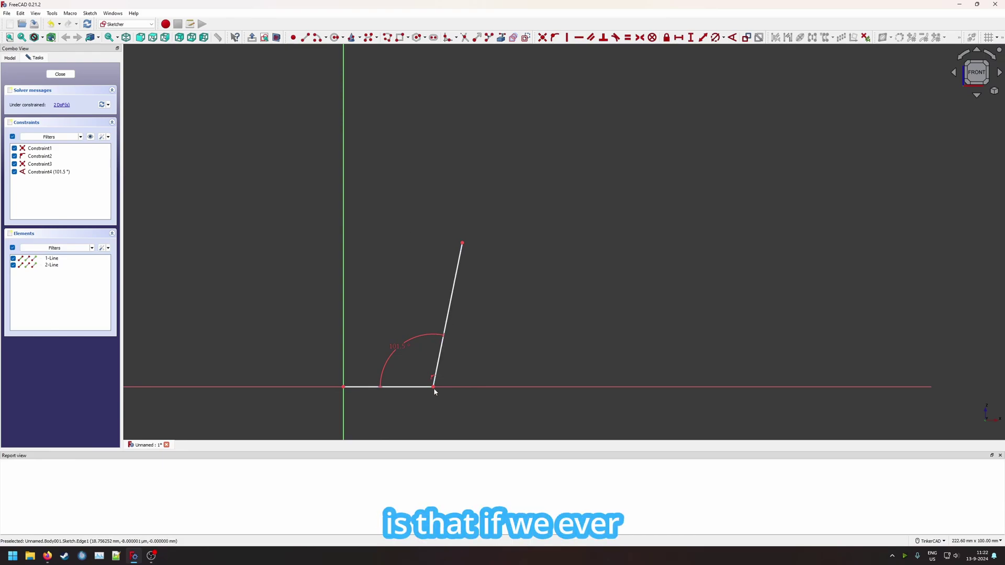
{"action": "mouse_move", "coordinate": [433, 388]}
{"action": "left_mouse_down"}
{"action": "mouse_move", "coordinate": [538, 387]}
{"action": "mouse_move", "coordinate": [433, 387]}
{"action": "mouse_move", "coordinate": [501, 387]}
{"action": "mouse_move", "coordinate": [443, 387]}
{"action": "left_mouse_up"}
{"action": "key", "text": "o"}
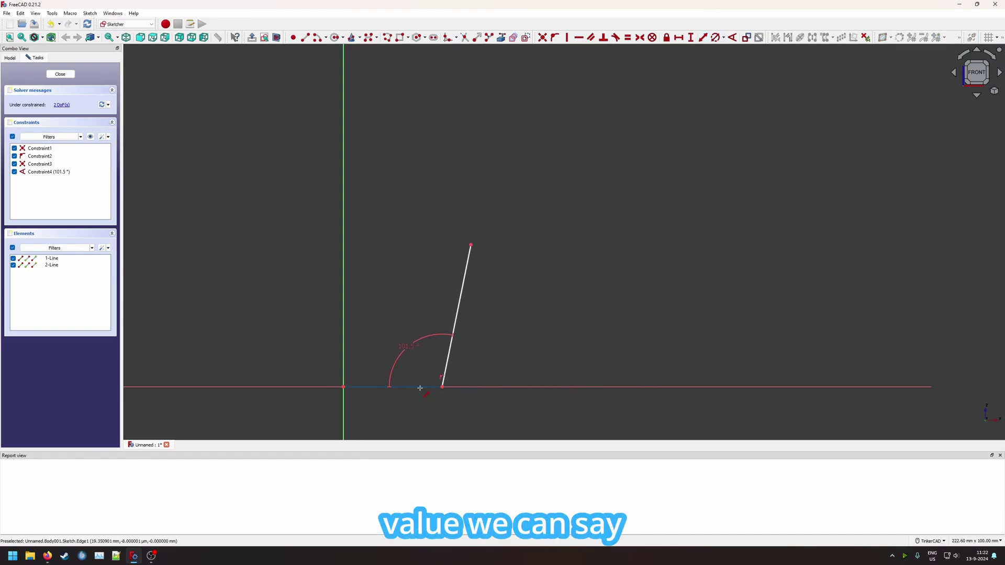
Step: Constrain the base line to 22.5 mm and the slanted side line to 37.5 mm
{"action": "left_click", "coordinate": [703, 38]}
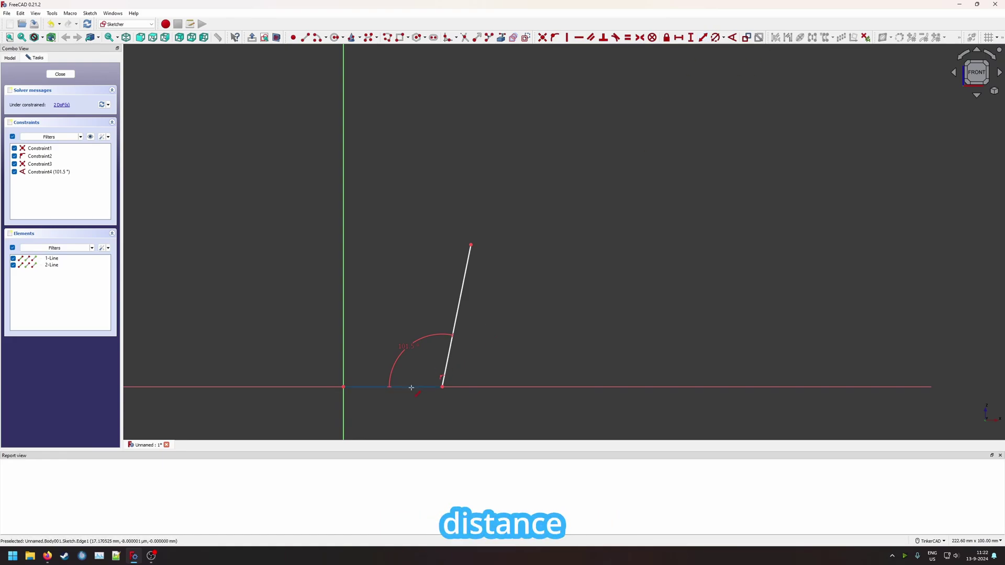
{"action": "left_click", "coordinate": [411, 386]}
{"action": "type", "text": "22.5"}
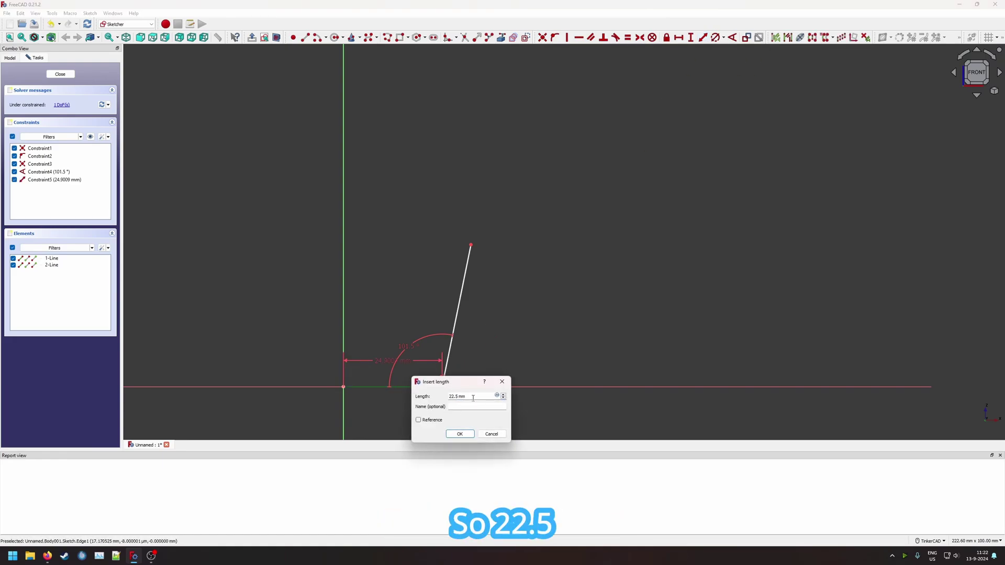
{"action": "key", "text": "Return"}
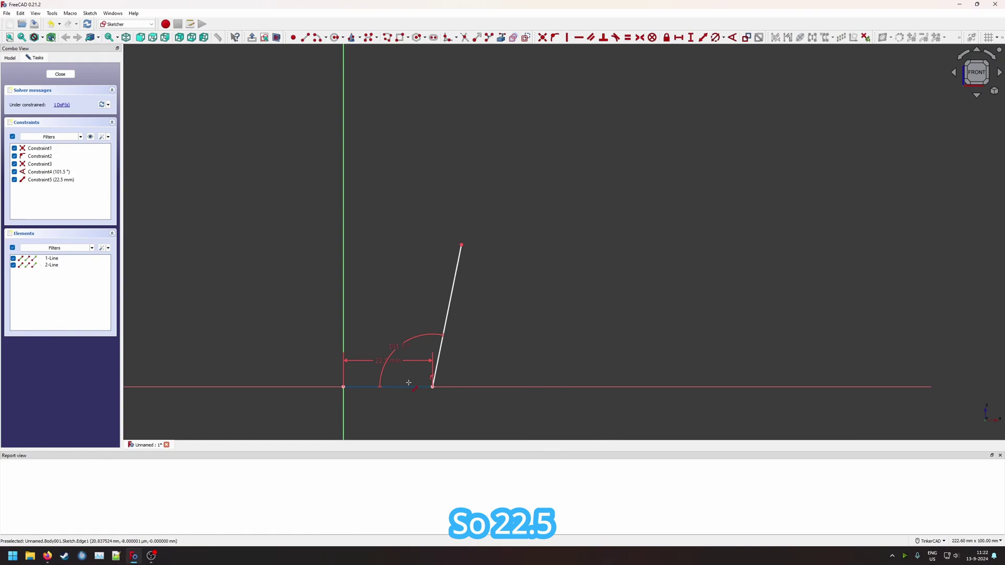
{"action": "left_click", "coordinate": [449, 305]}
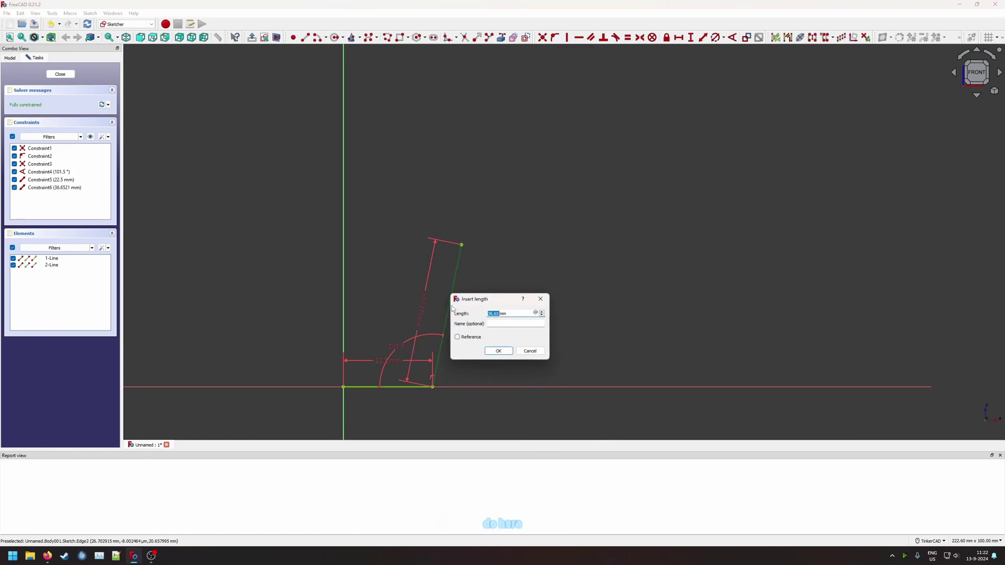
{"action": "type", "text": "37.5"}
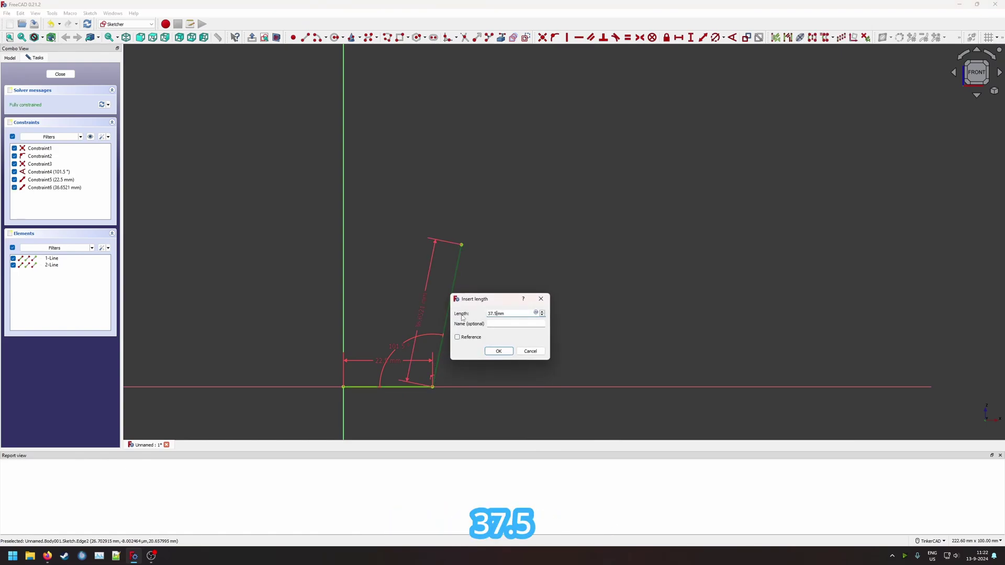
{"action": "key", "text": "Return"}
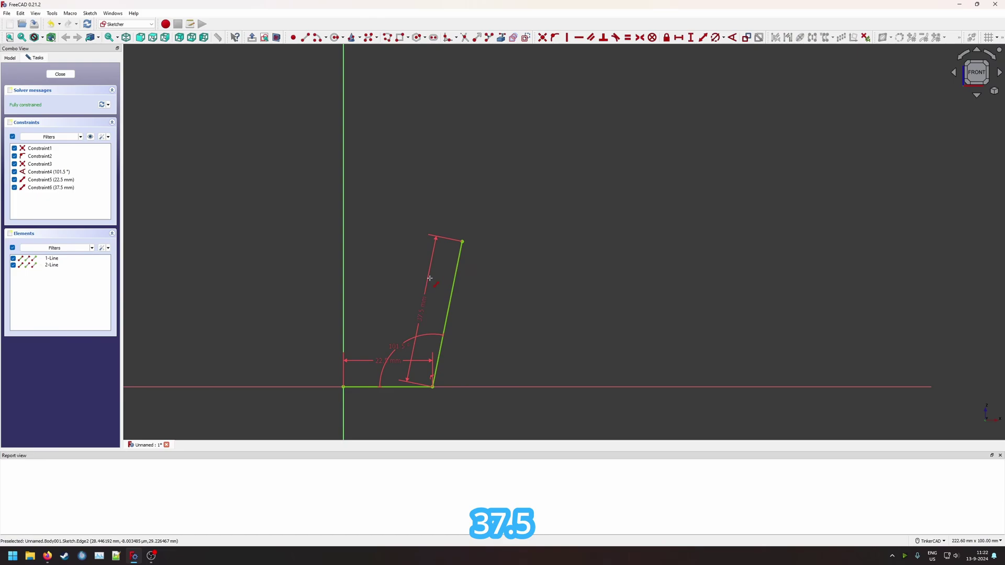
{"action": "key", "text": "Escape"}
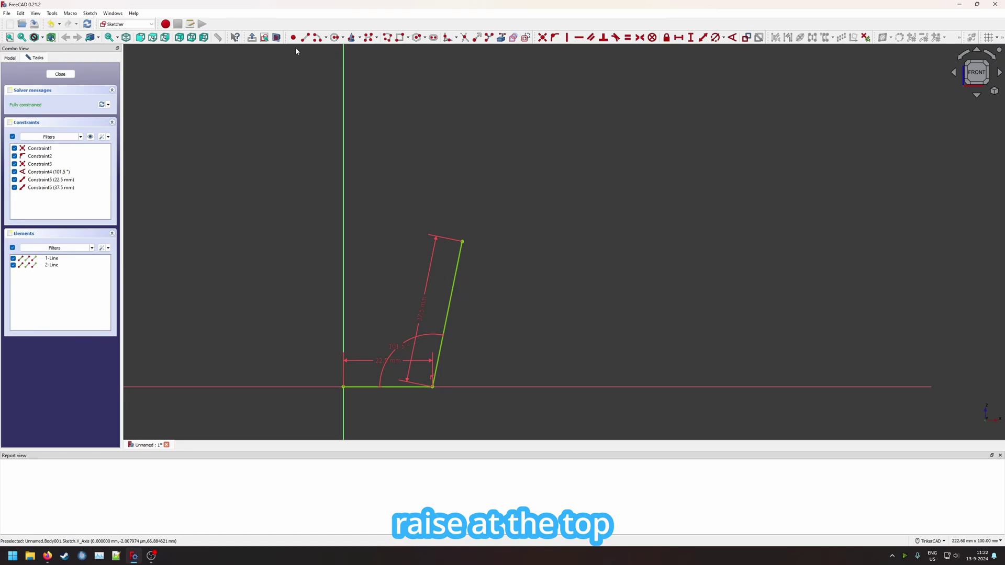
Step: Draw a short line from the slanted side's top end and constrain its length to 2 mm
{"action": "left_click", "coordinate": [306, 39]}
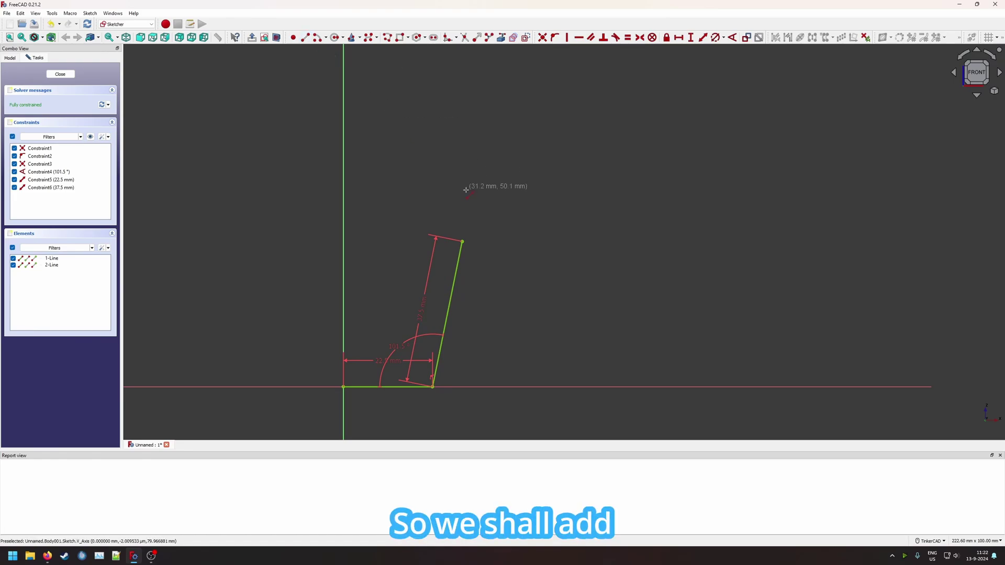
{"action": "left_click", "coordinate": [463, 241]}
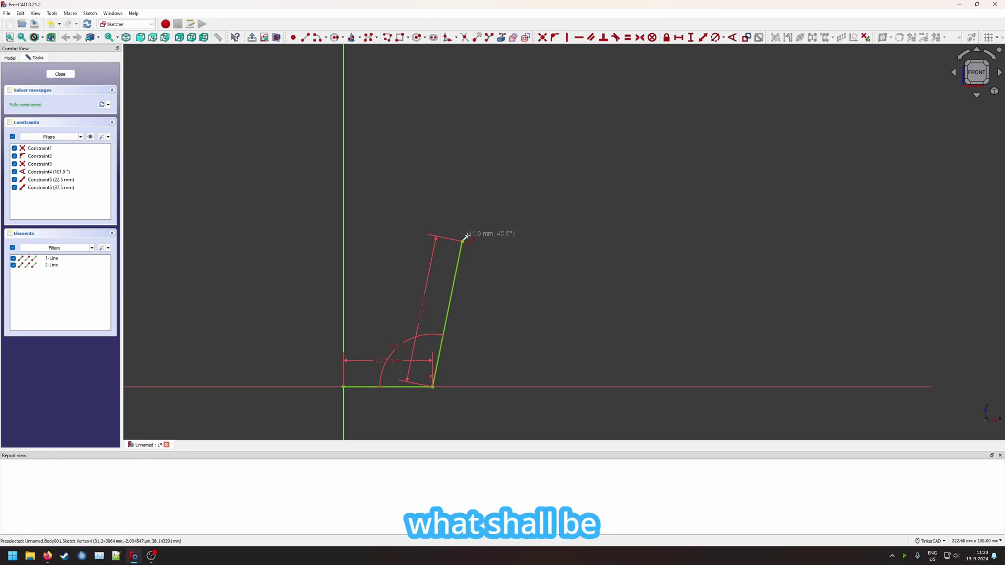
{"action": "left_click", "coordinate": [468, 235]}
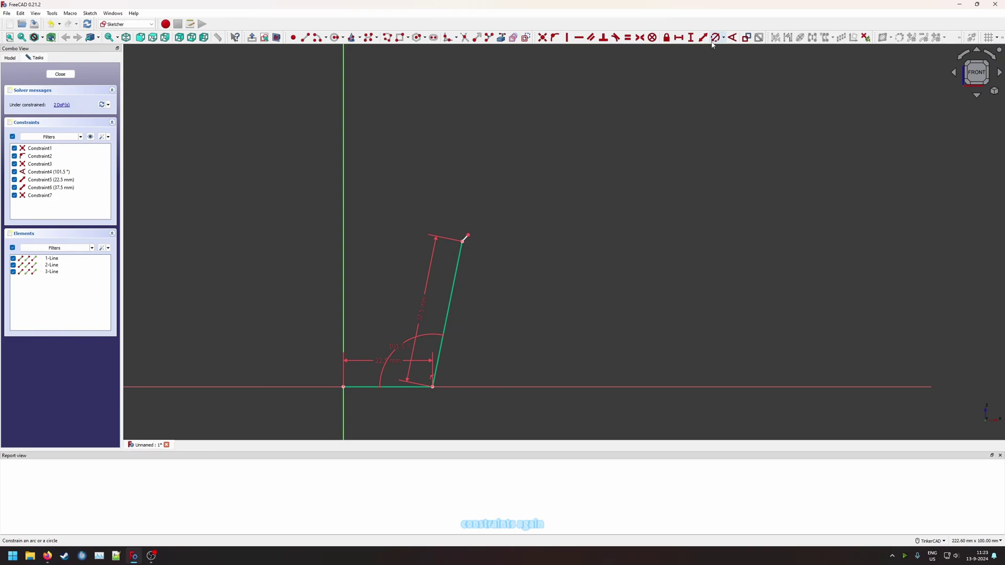
{"action": "key", "text": "Escape"}
{"action": "type", "text": "kd"}
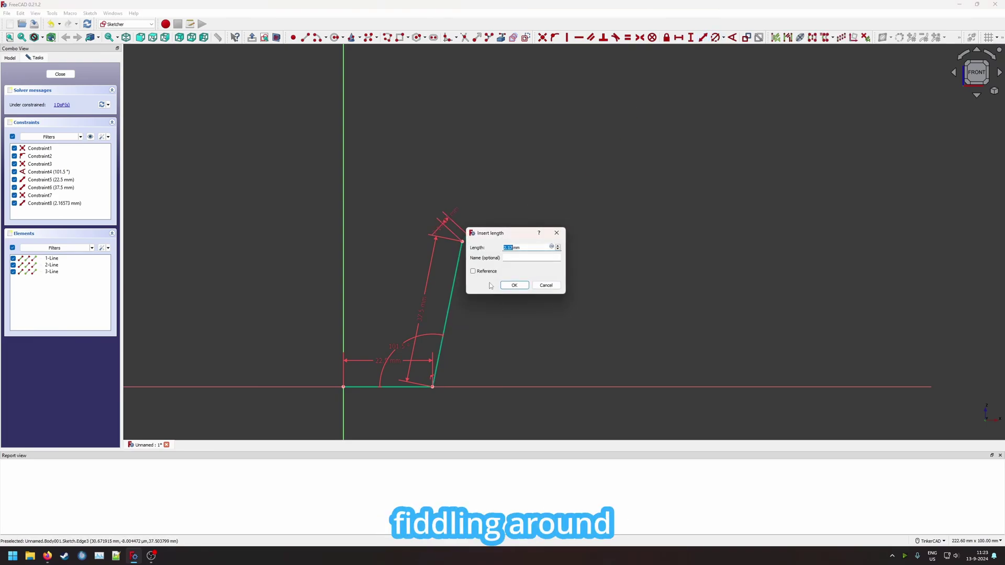
{"action": "type", "text": "2"}
{"action": "key", "text": "Return"}
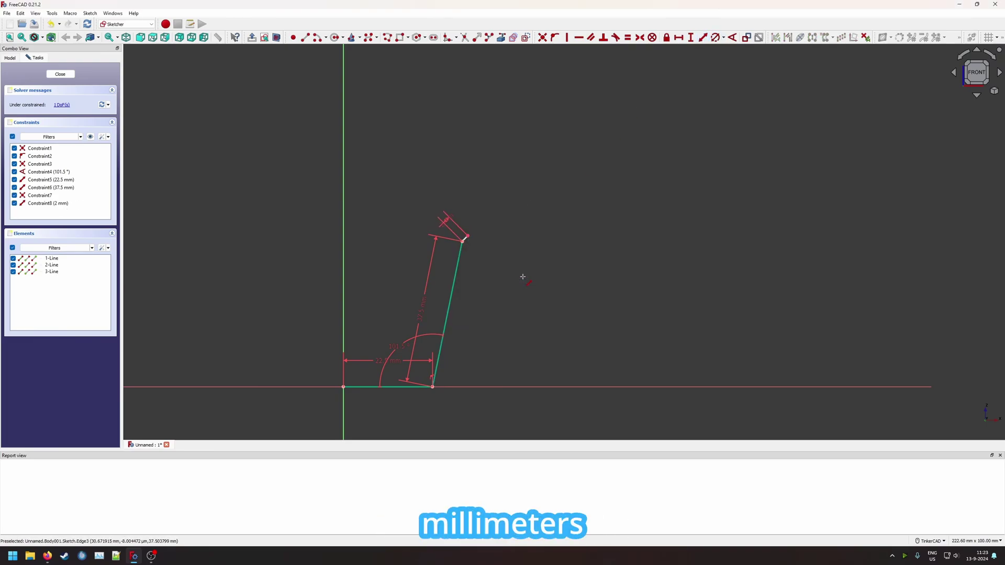
{"action": "key", "text": "k"}
{"action": "key", "text": "a"}
{"action": "left_click_drag", "start_coordinate": [508, 248], "coordinate": [594, 201]}
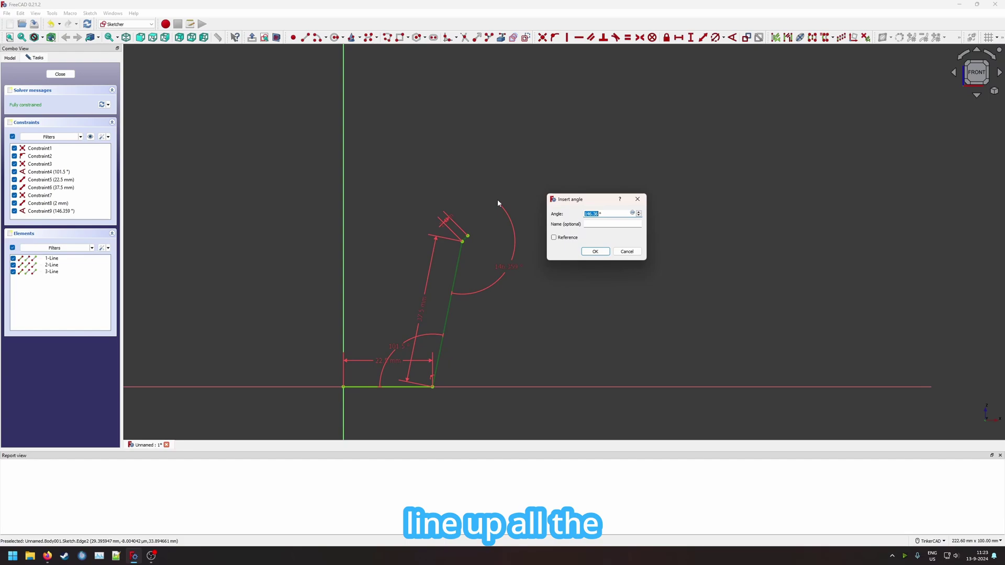
Step: Draw a horizontal line from the slanted side's top to the vertical axis, angled 45° to the short line
{"action": "left_click", "coordinate": [637, 200]}
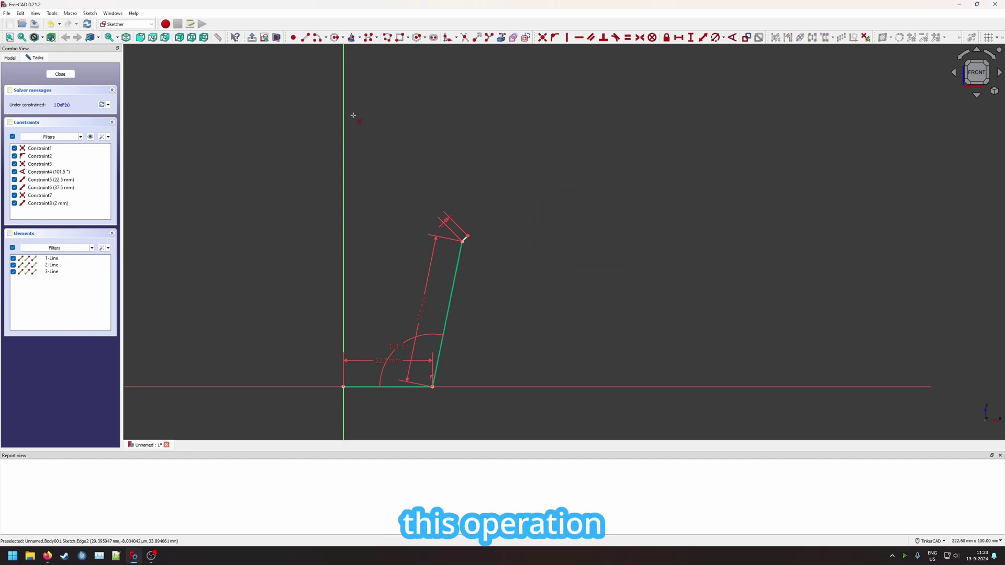
{"action": "left_click", "coordinate": [304, 41]}
{"action": "left_click", "coordinate": [462, 241]}
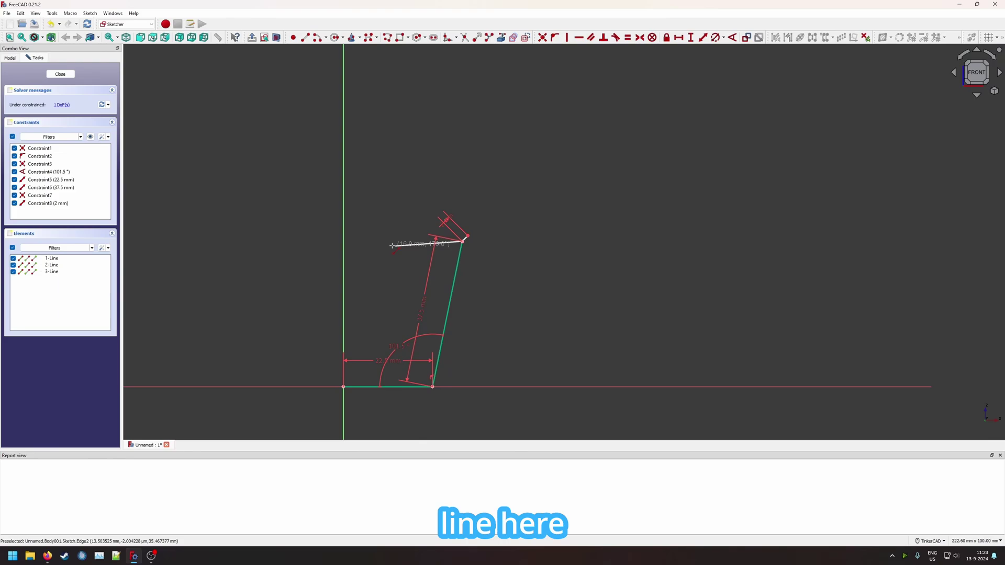
{"action": "left_click", "coordinate": [343, 242]}
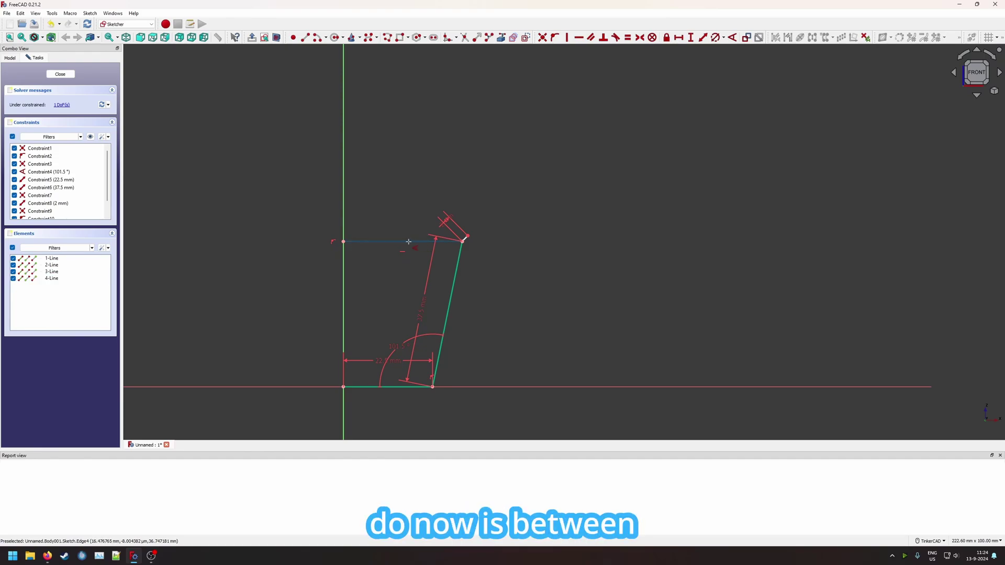
{"action": "left_click", "coordinate": [455, 241]}
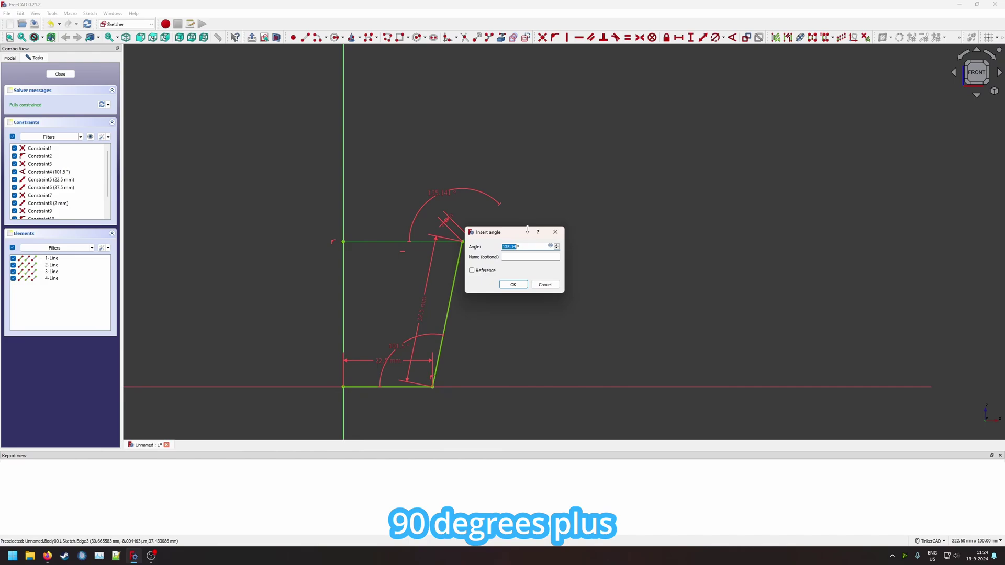
{"action": "type", "text": "45"}
{"action": "key", "text": "Return"}
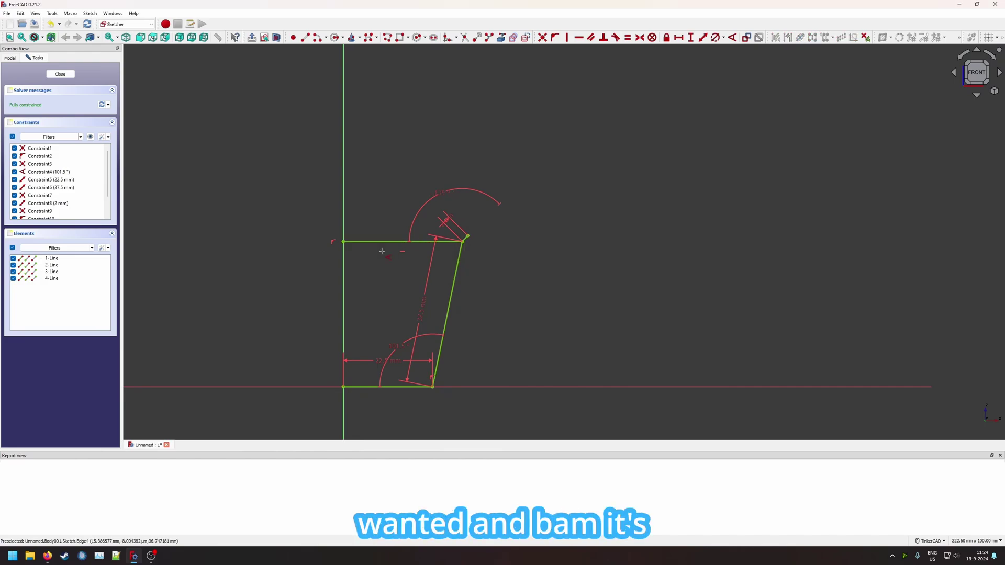
Step: Draw the upward rim edge from the short line's outer end with a 15 mm vertical height
{"action": "left_click", "coordinate": [467, 236]}
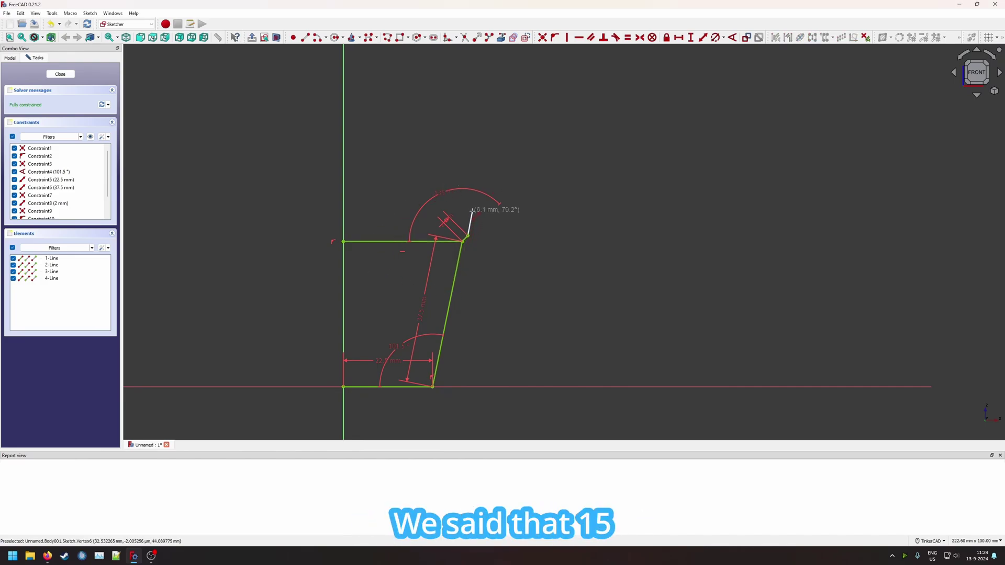
{"action": "left_click", "coordinate": [475, 177]}
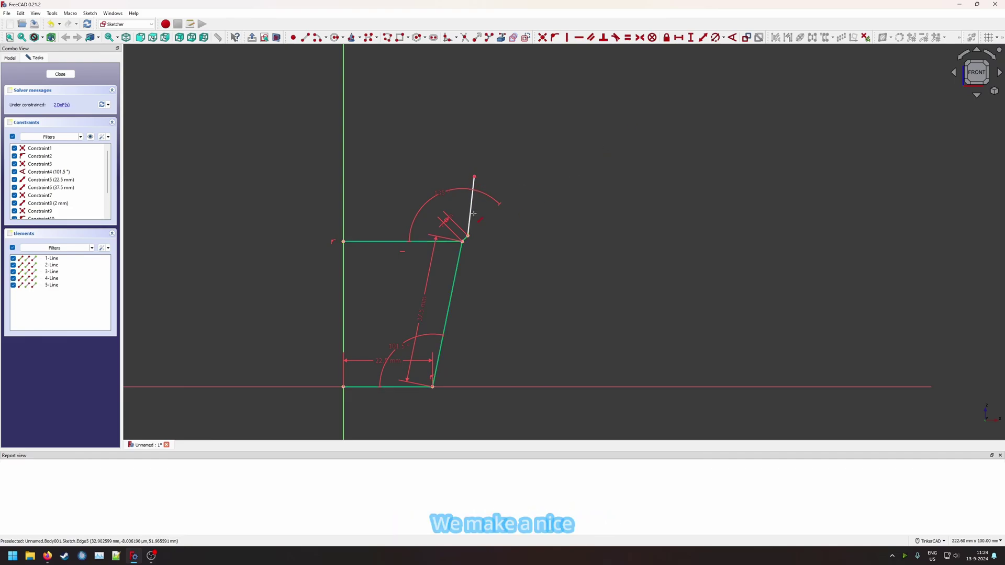
{"action": "left_click", "coordinate": [473, 214]}
{"action": "type", "text": "i15"}
{"action": "key", "text": "Return"}
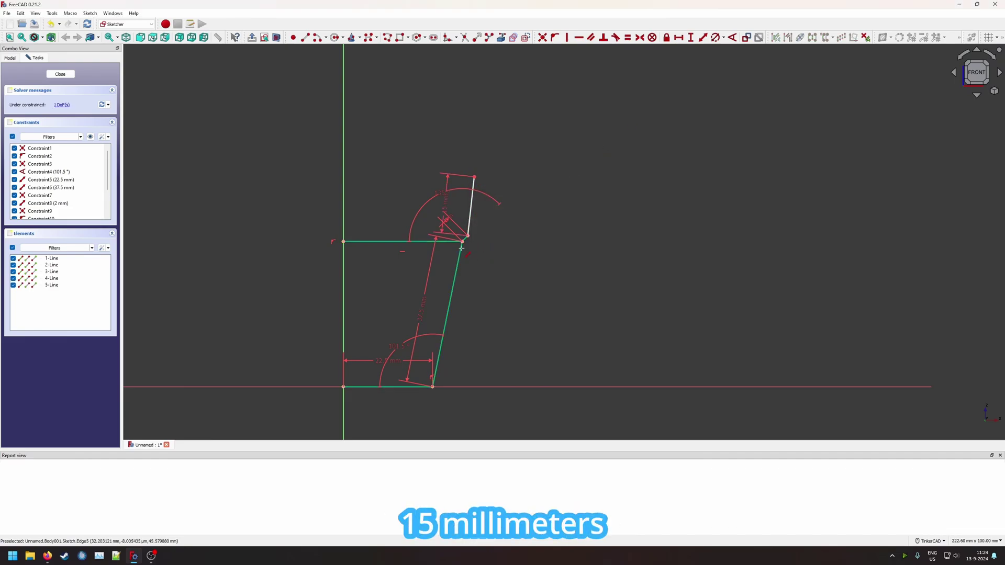
Step: Close the profile with a top line to the axis and a line down to the origin, angle-constraining top line and rim edge
{"action": "left_click", "coordinate": [306, 39]}
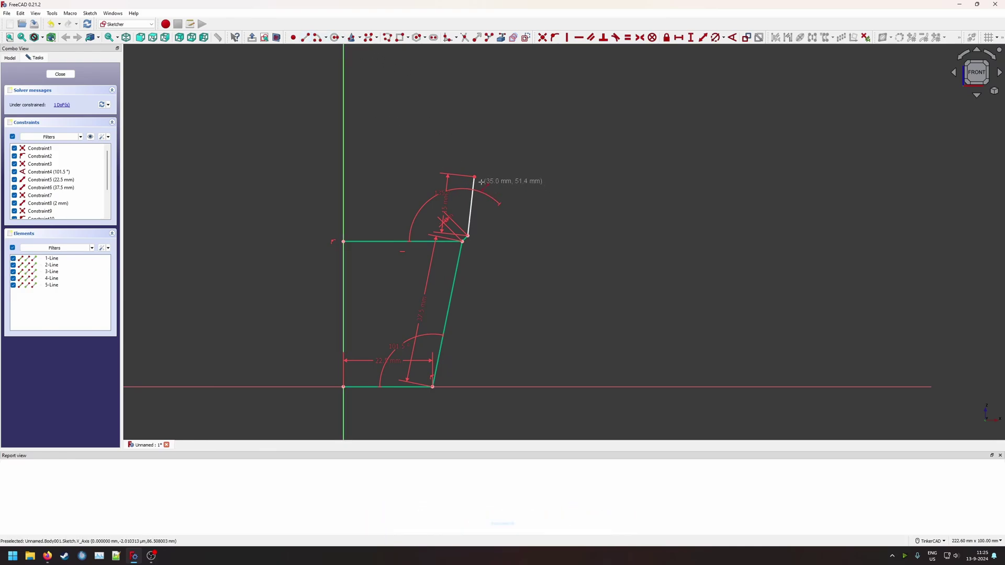
{"action": "left_click", "coordinate": [343, 176]}
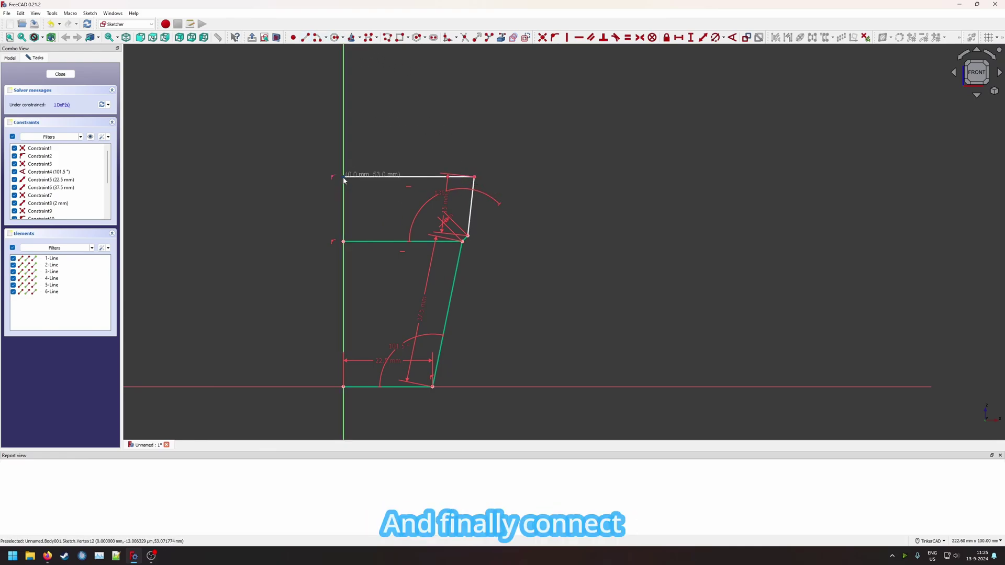
{"action": "left_click", "coordinate": [343, 387]}
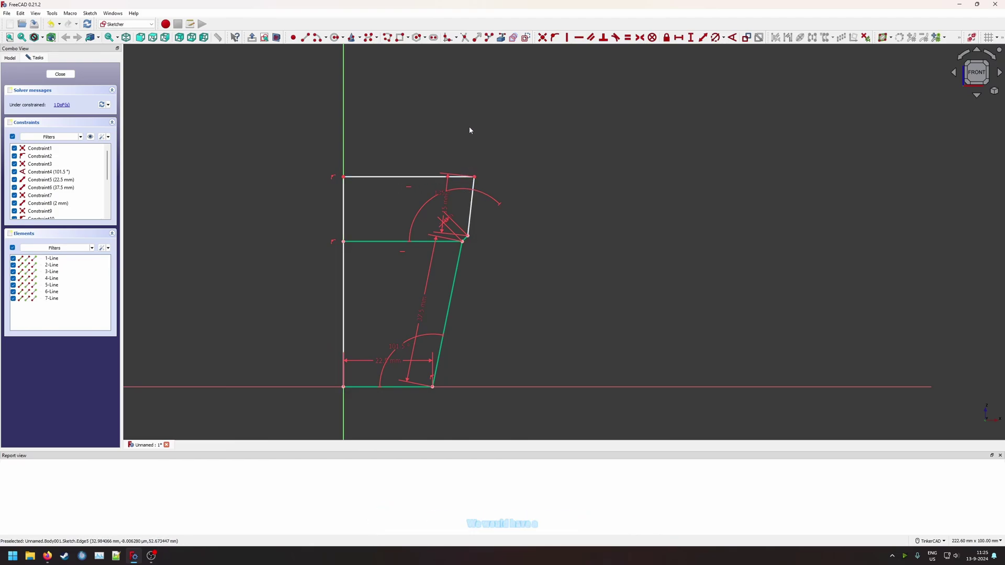
{"action": "left_click", "coordinate": [409, 176]}
{"action": "left_click", "coordinate": [472, 199]}
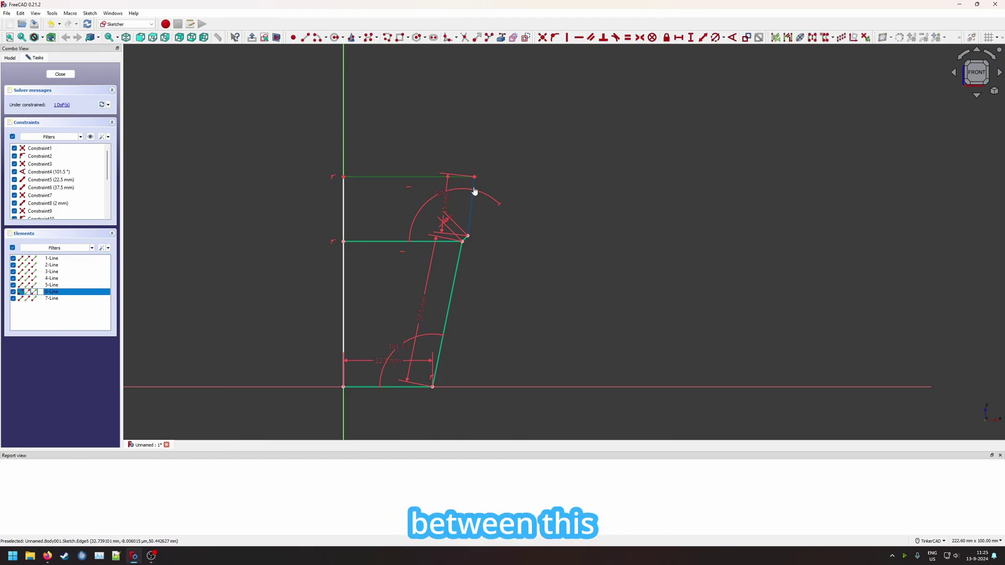
{"action": "key", "text": "k"}
{"action": "key", "text": "a"}
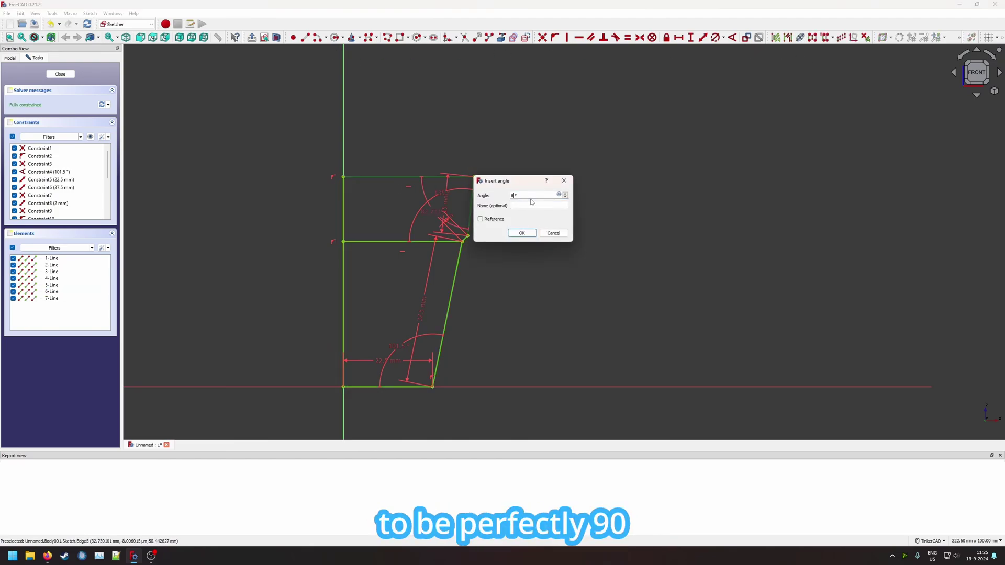
{"action": "key", "text": "Return"}
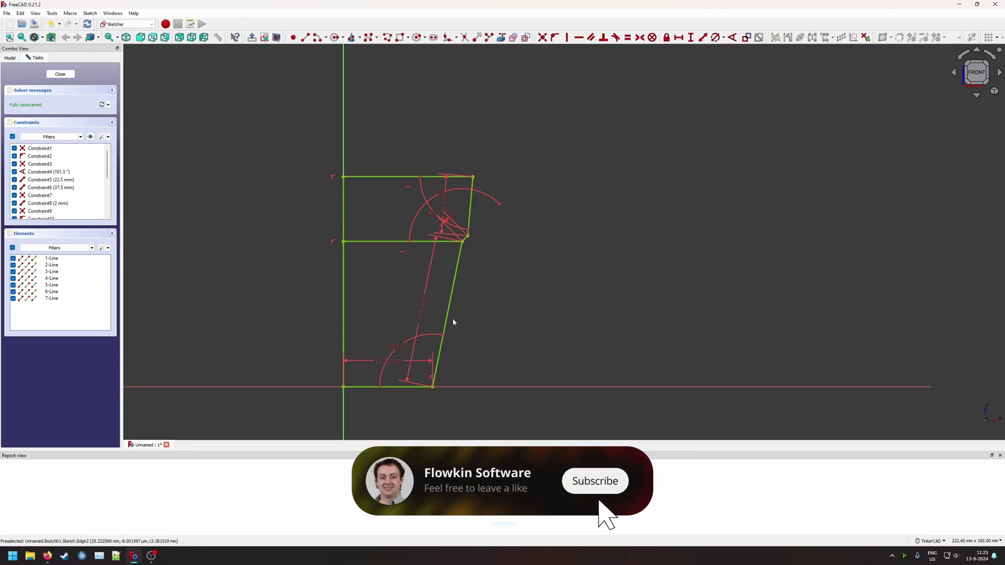
Step: Reopen the pot sketch, convert its inner horizontal line to construction geometry, and close it
{"action": "left_click", "coordinate": [60, 74]}
{"action": "scroll", "coordinate": [455, 204], "scroll_direction": "down", "scroll_amount": 5}
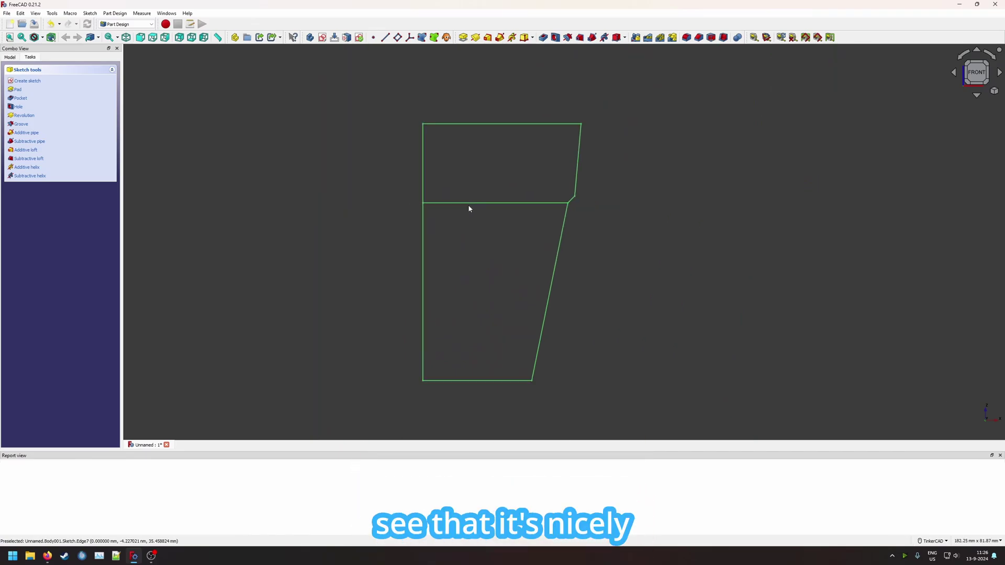
{"action": "left_click", "coordinate": [10, 56]}
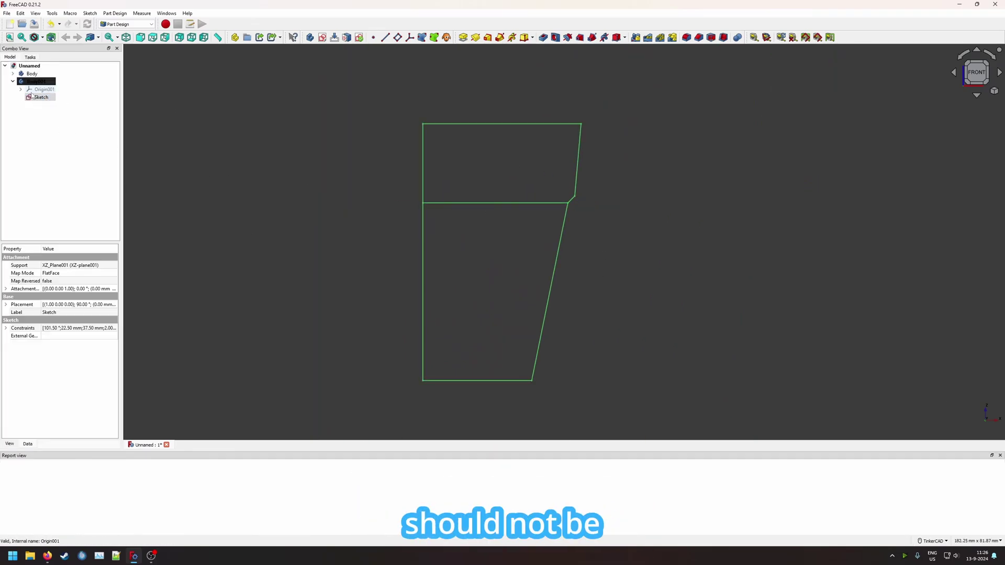
{"action": "double_click", "coordinate": [44, 100]}
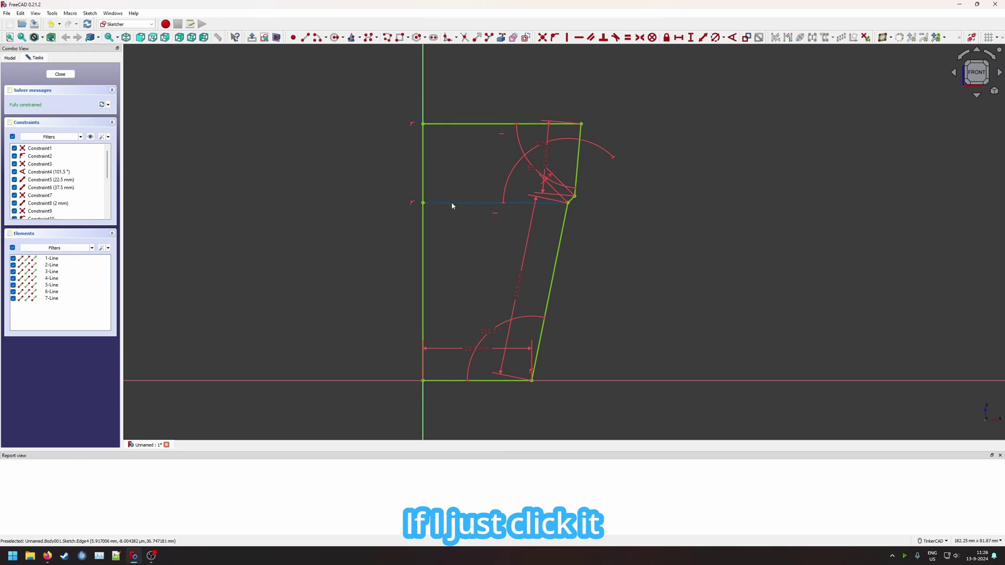
{"action": "left_click", "coordinate": [452, 203]}
{"action": "right_click", "coordinate": [448, 236]}
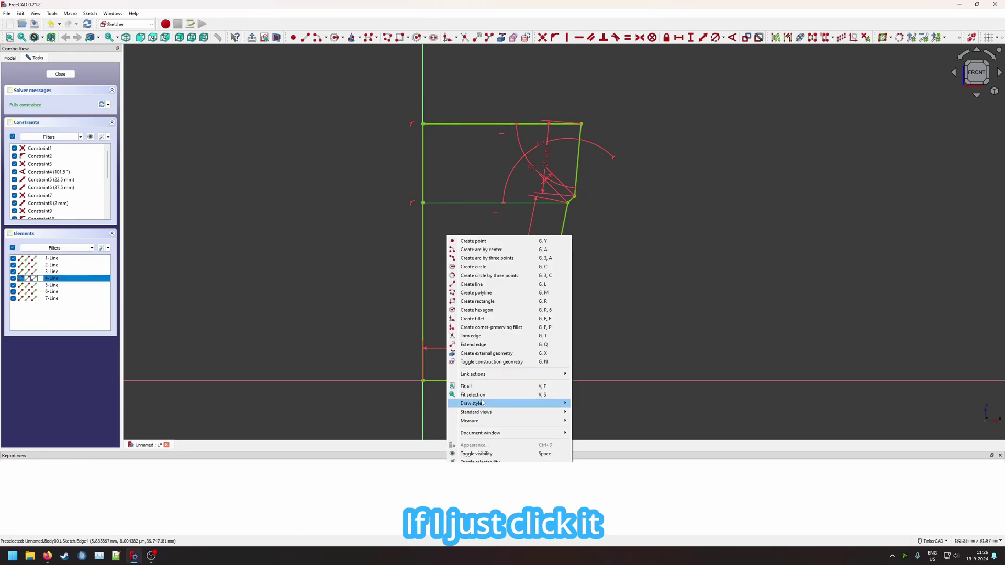
{"action": "left_click", "coordinate": [478, 365]}
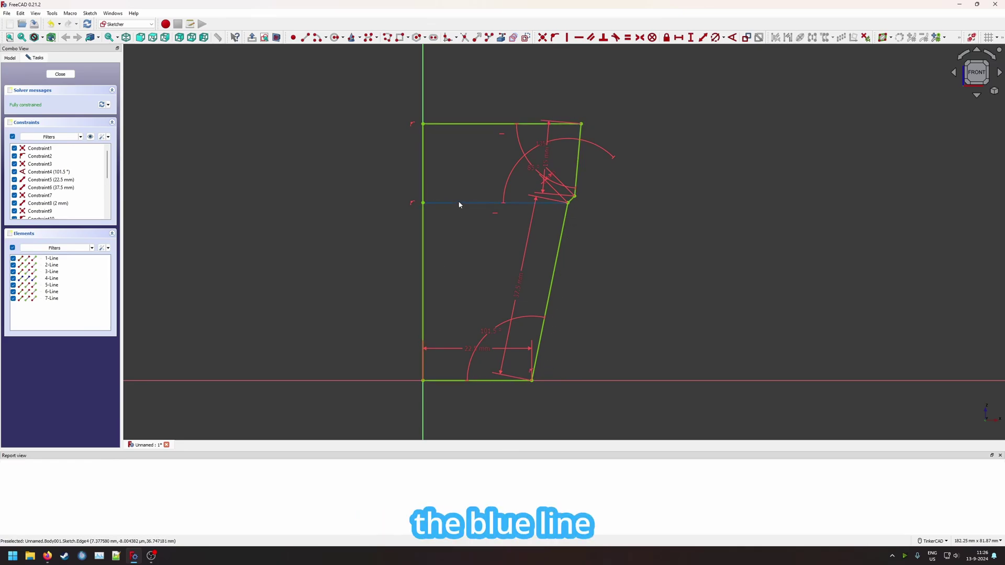
{"action": "left_click", "coordinate": [65, 75]}
Step: Select the pot profile sketch and apply a Part Design Revolution to it
{"action": "left_click", "coordinate": [40, 99]}
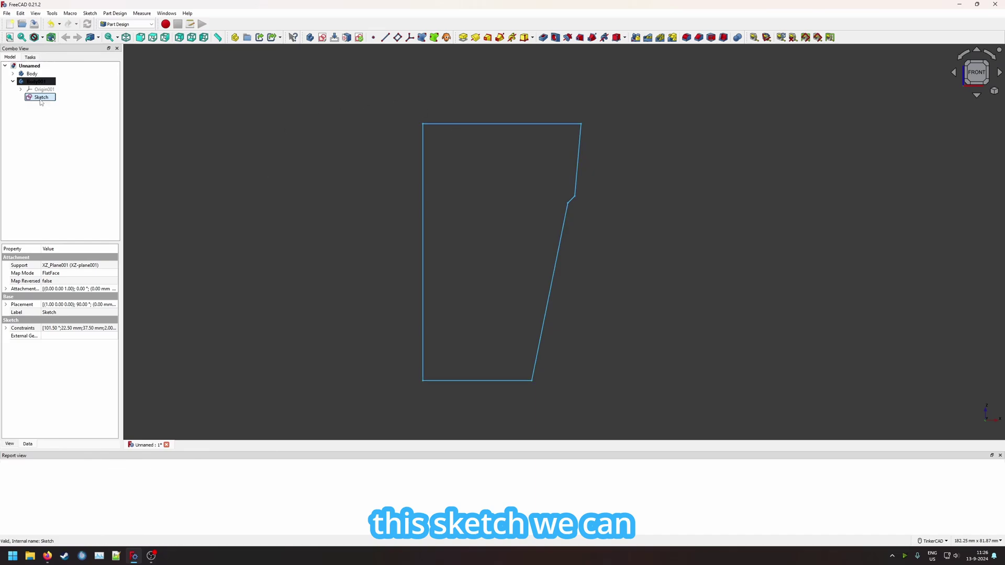
{"action": "right_click", "coordinate": [40, 101]}
{"action": "left_click", "coordinate": [29, 57]}
{"action": "left_click", "coordinate": [10, 58]}
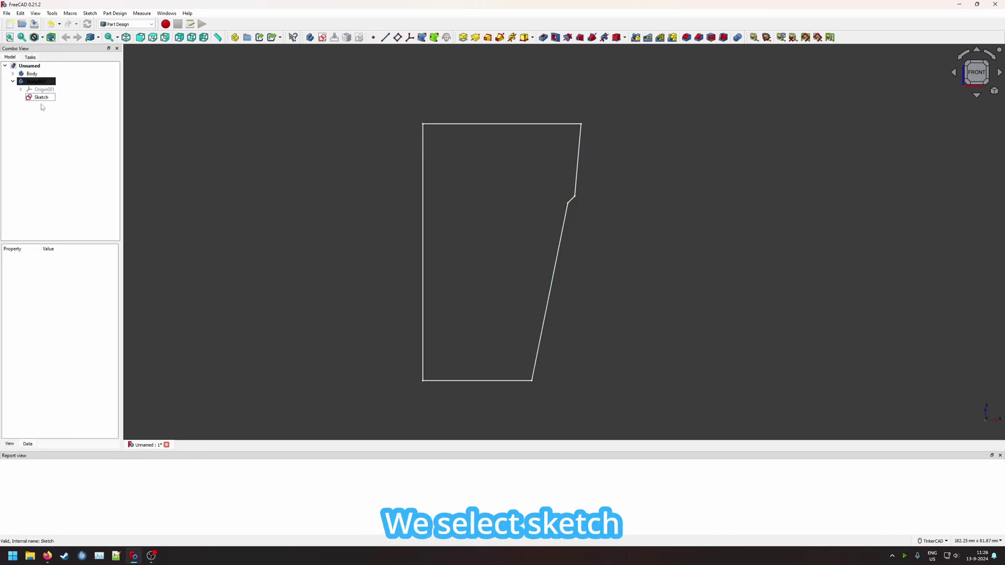
{"action": "left_click", "coordinate": [40, 99]}
{"action": "left_click", "coordinate": [30, 58]}
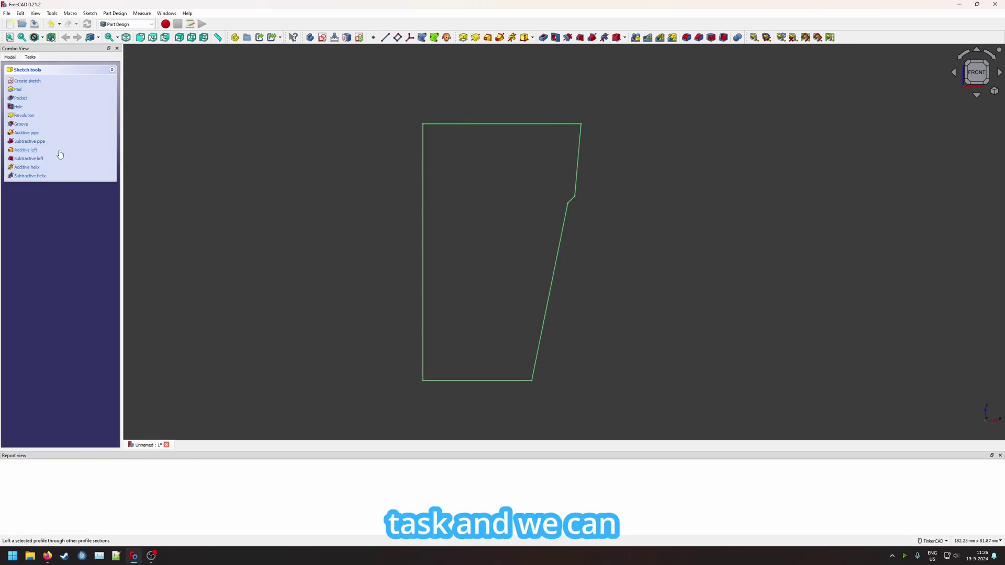
{"action": "left_click", "coordinate": [29, 117]}
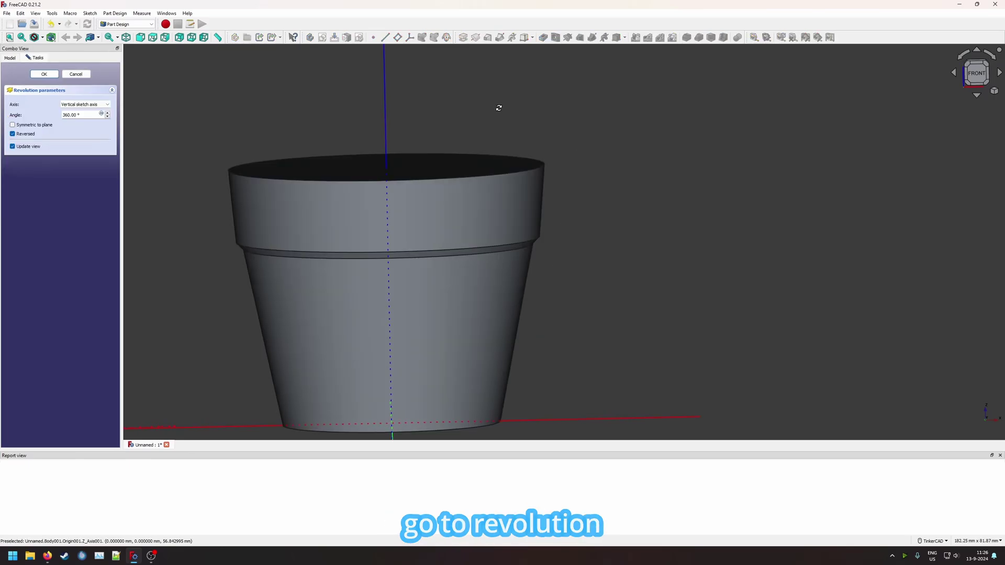
Step: Confirm a 180° revolution angle, checking the half pot from top and left views
{"action": "scroll", "coordinate": [497, 108], "scroll_direction": "down", "scroll_amount": 5}
{"action": "scroll", "coordinate": [498, 107], "scroll_direction": "up", "scroll_amount": 5}
{"action": "right_click_drag", "start_coordinate": [496, 111], "coordinate": [517, 102]}
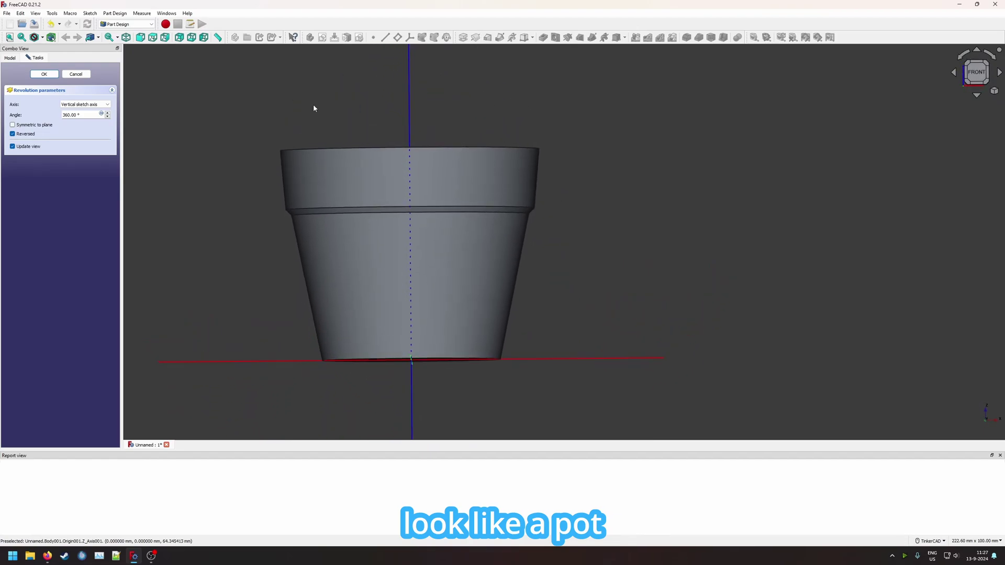
{"action": "left_click", "coordinate": [403, 241]}
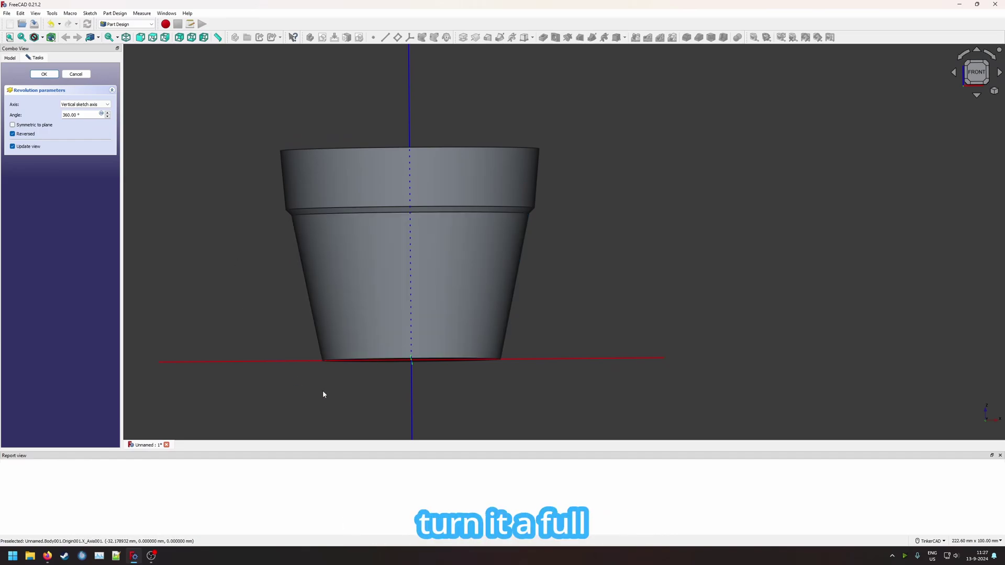
{"action": "right_click_drag", "start_coordinate": [323, 394], "coordinate": [439, 304]}
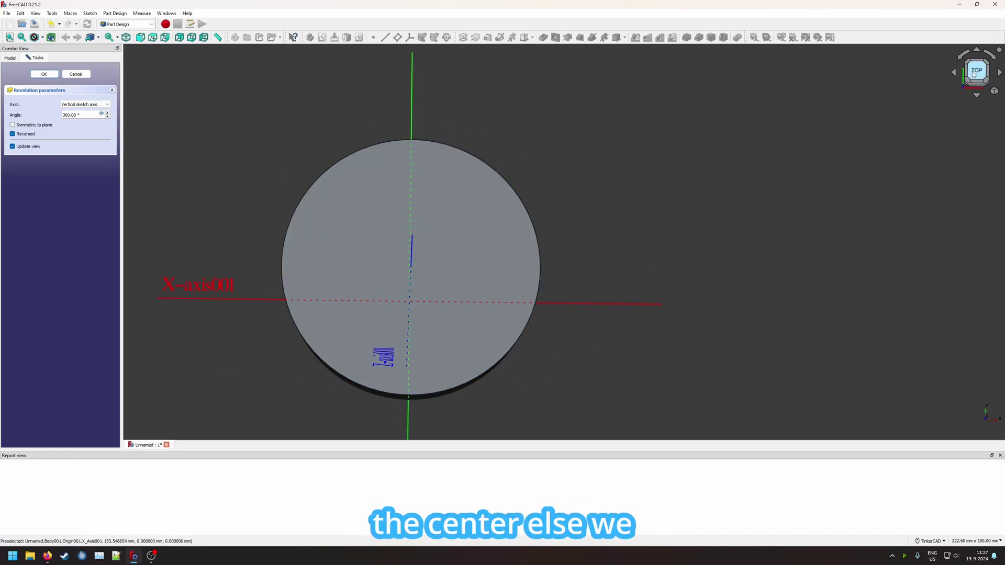
{"action": "left_click", "coordinate": [977, 70]}
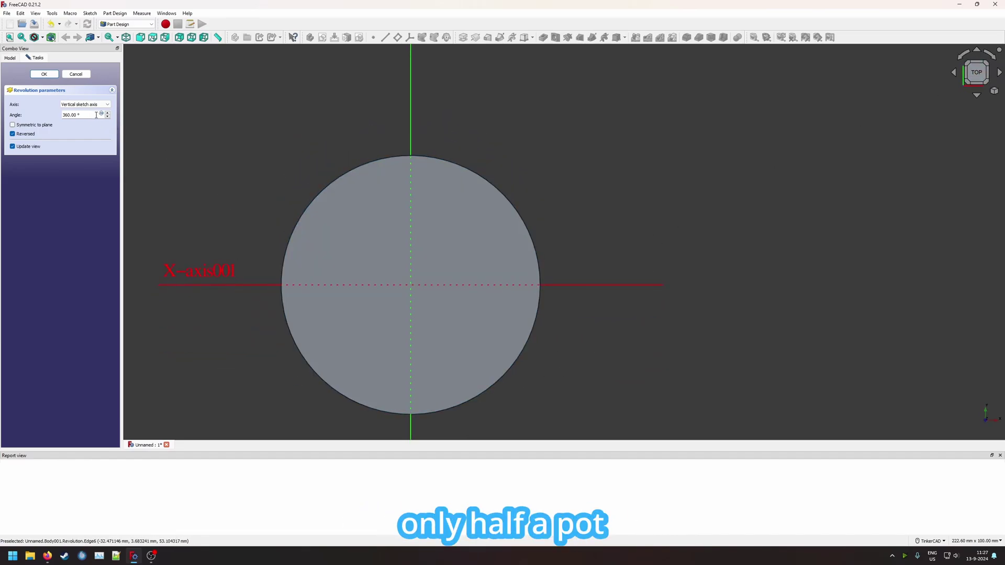
{"action": "left_click", "coordinate": [77, 115]}
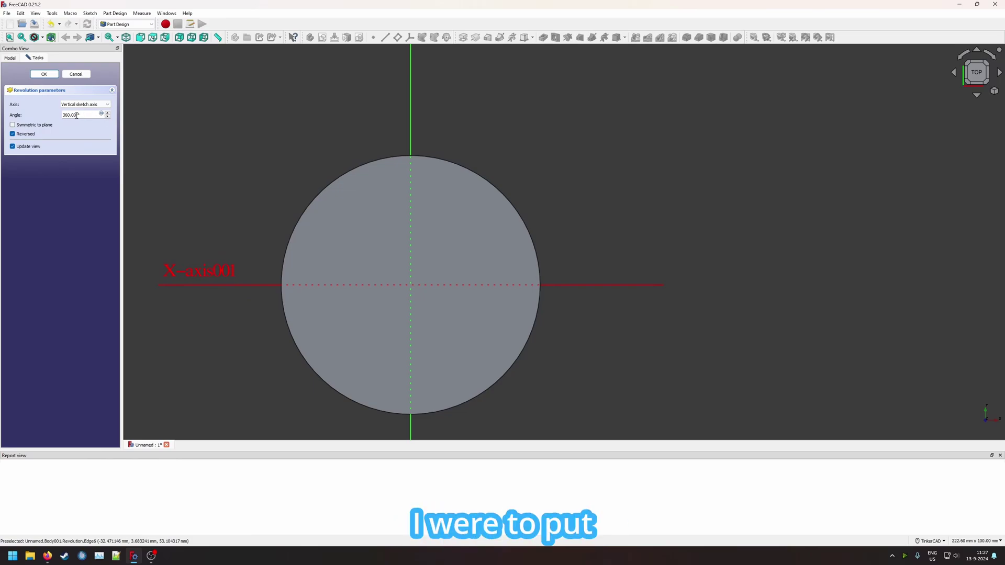
{"action": "key", "text": "Return"}
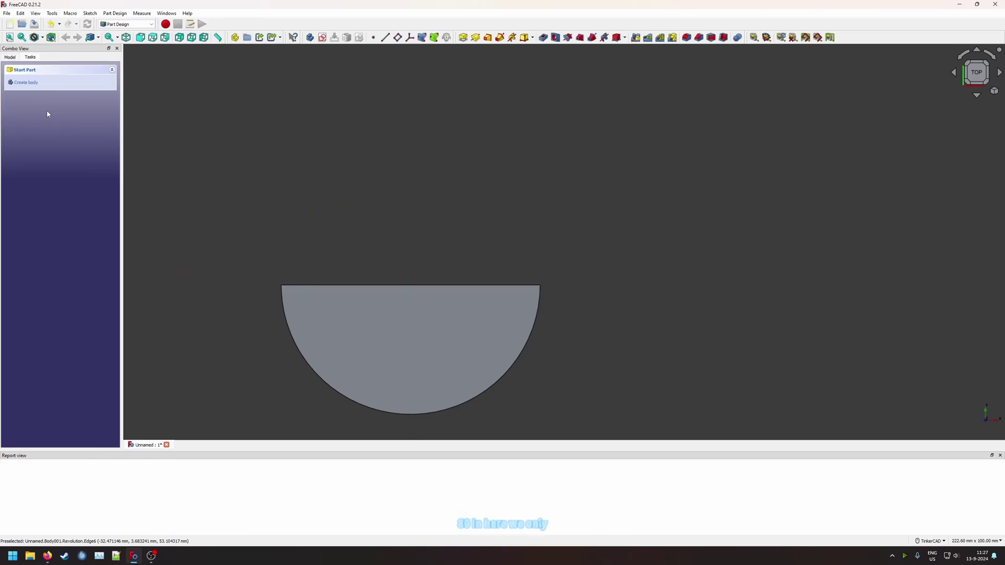
{"action": "right_click_drag", "start_coordinate": [439, 308], "coordinate": [673, 199]}
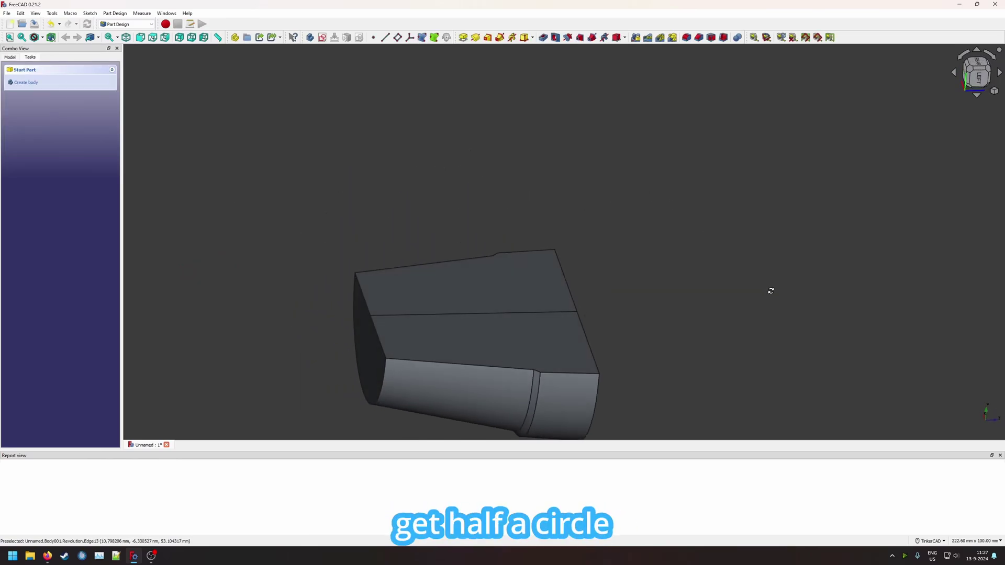
{"action": "left_click", "coordinate": [975, 70]}
{"action": "left_click", "coordinate": [962, 59]}
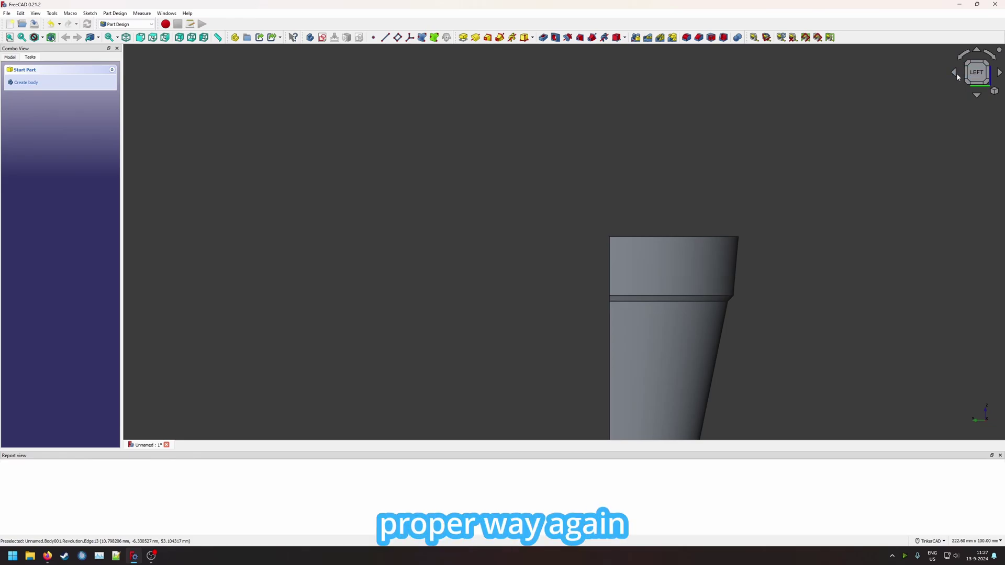
Step: Change the Revolution angle to 360° for a full round pot
{"action": "left_click", "coordinate": [681, 324]}
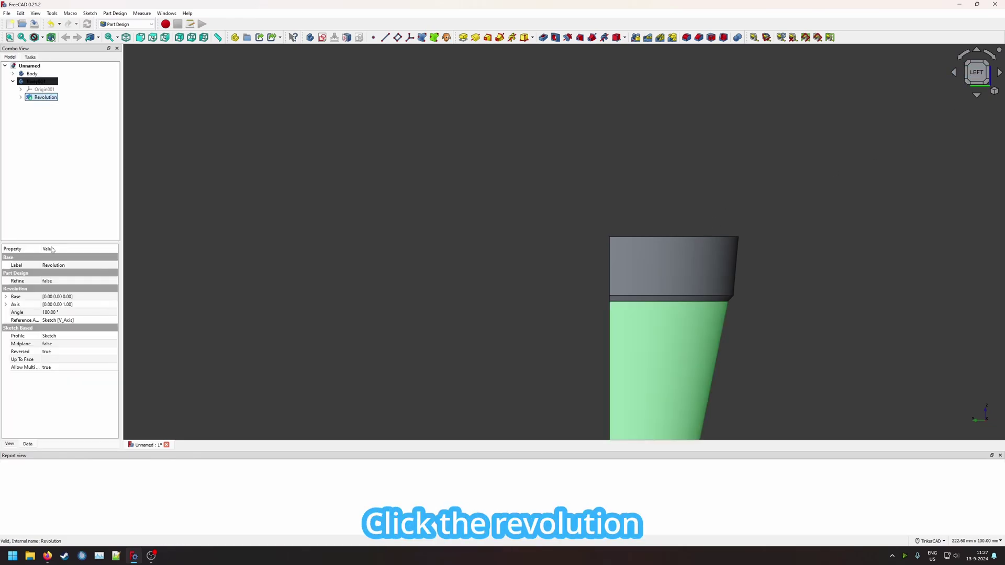
{"action": "left_click", "coordinate": [49, 313]}
{"action": "type", "text": "360"}
{"action": "key", "text": "Return"}
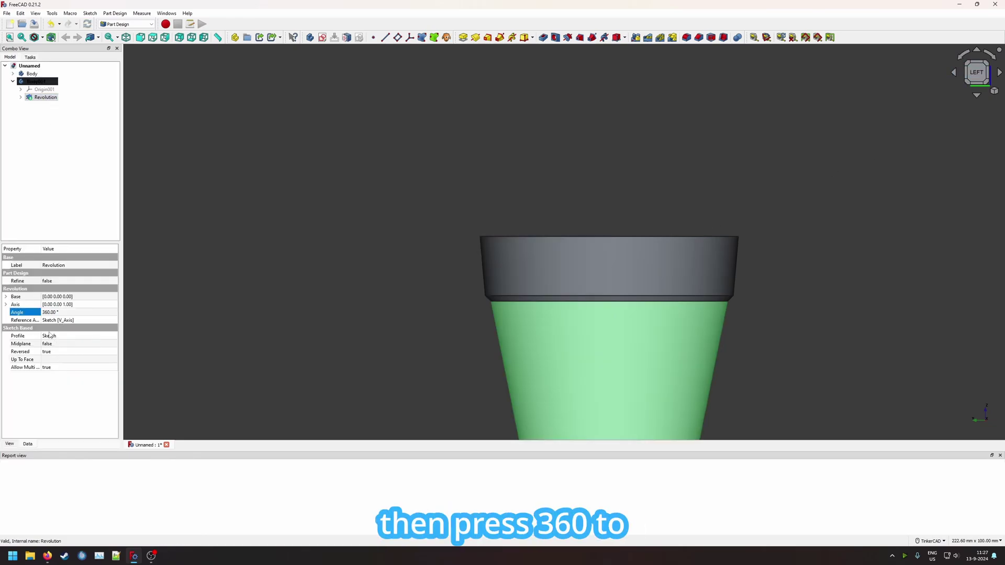
{"action": "right_click_drag", "start_coordinate": [464, 222], "coordinate": [505, 306]}
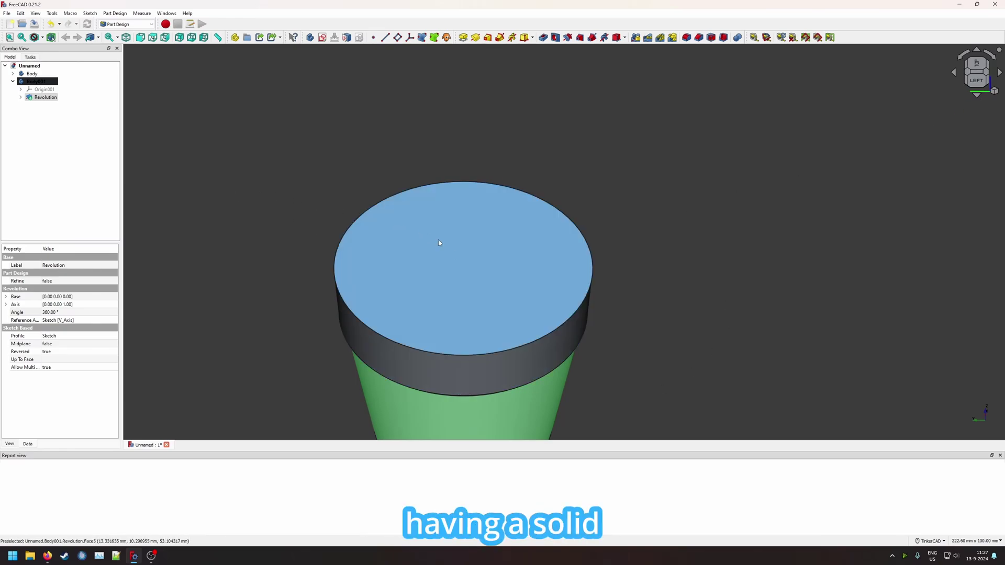
Step: Select the Revolution feature and pot body to prepare for shelling
{"action": "left_click", "coordinate": [52, 135]}
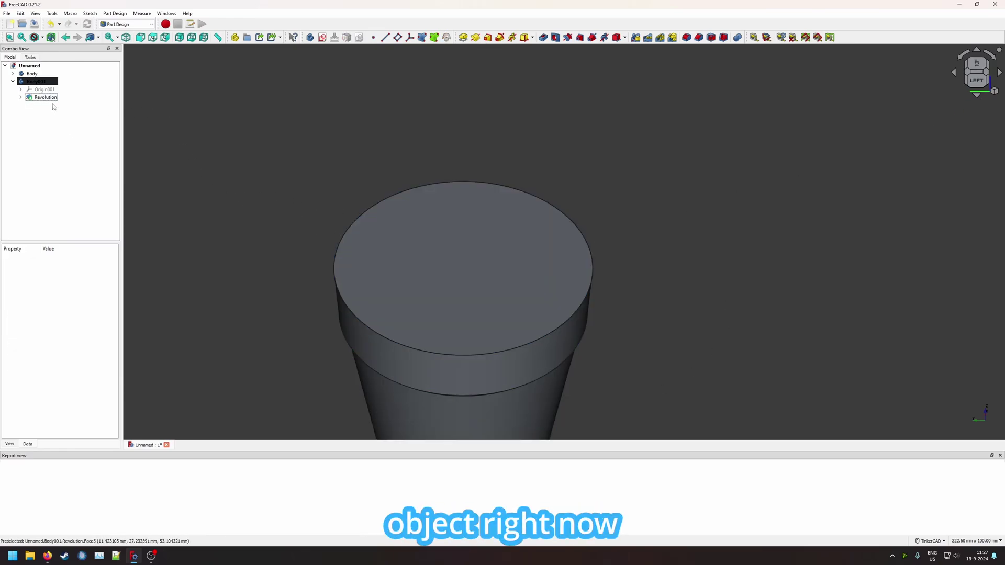
{"action": "left_click", "coordinate": [46, 99]}
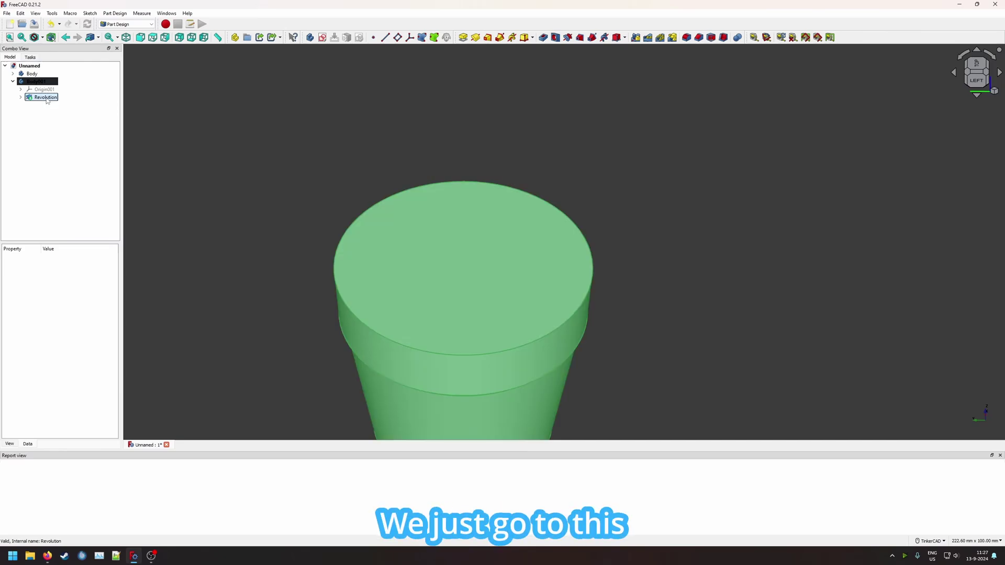
{"action": "left_click", "coordinate": [581, 231]}
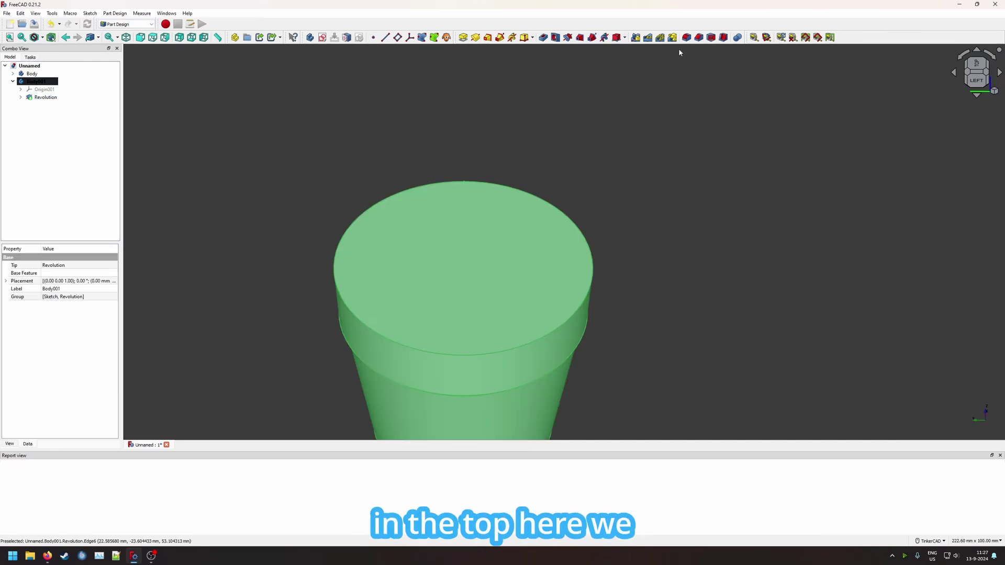
{"action": "left_click", "coordinate": [724, 39]}
Step: Shell the pot to 1.2 mm walls by removing its top face
{"action": "left_click", "coordinate": [549, 286]}
{"action": "left_click", "coordinate": [487, 272]}
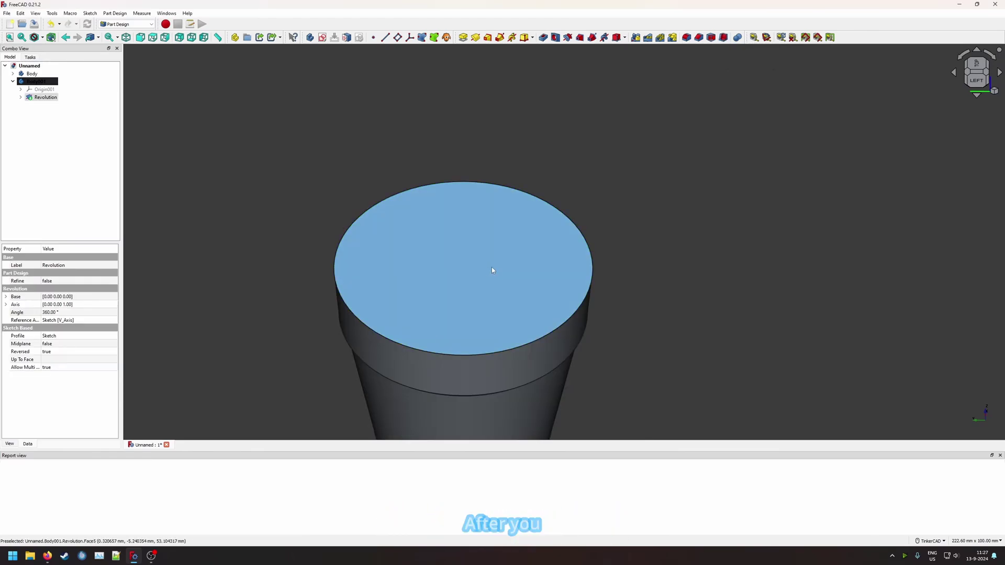
{"action": "left_click", "coordinate": [724, 37]}
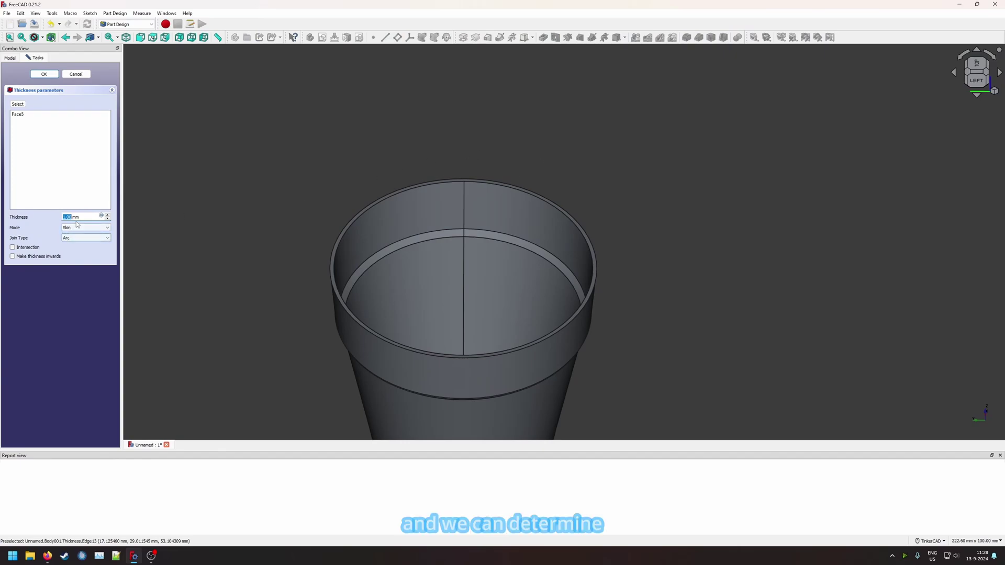
{"action": "middle_click_drag", "start_coordinate": [496, 157], "coordinate": [512, 130]}
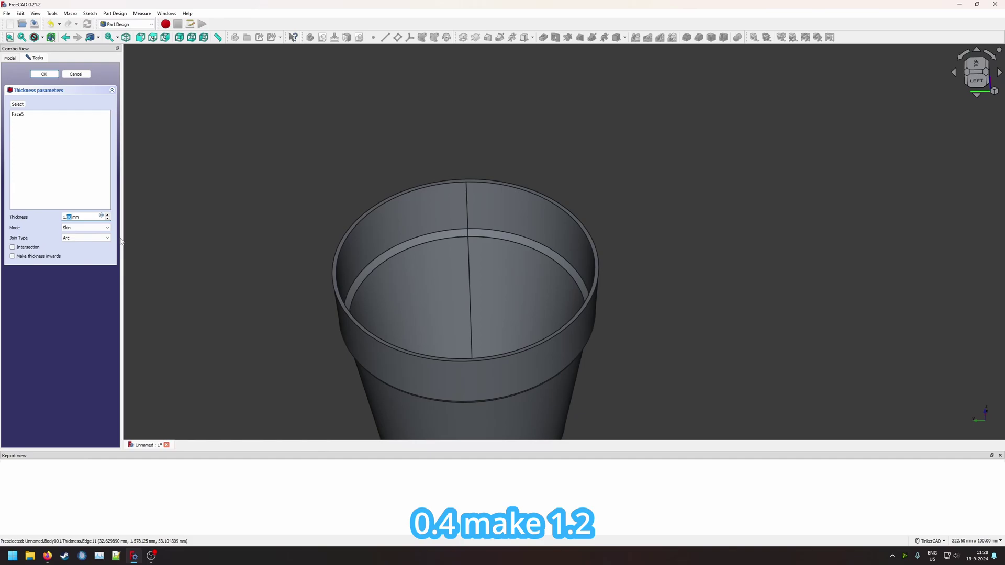
{"action": "mouse_move", "coordinate": [438, 150]}
{"action": "right_mouse_down"}
{"action": "mouse_move", "coordinate": [434, 198]}
{"action": "mouse_move", "coordinate": [442, 167]}
{"action": "right_mouse_up"}
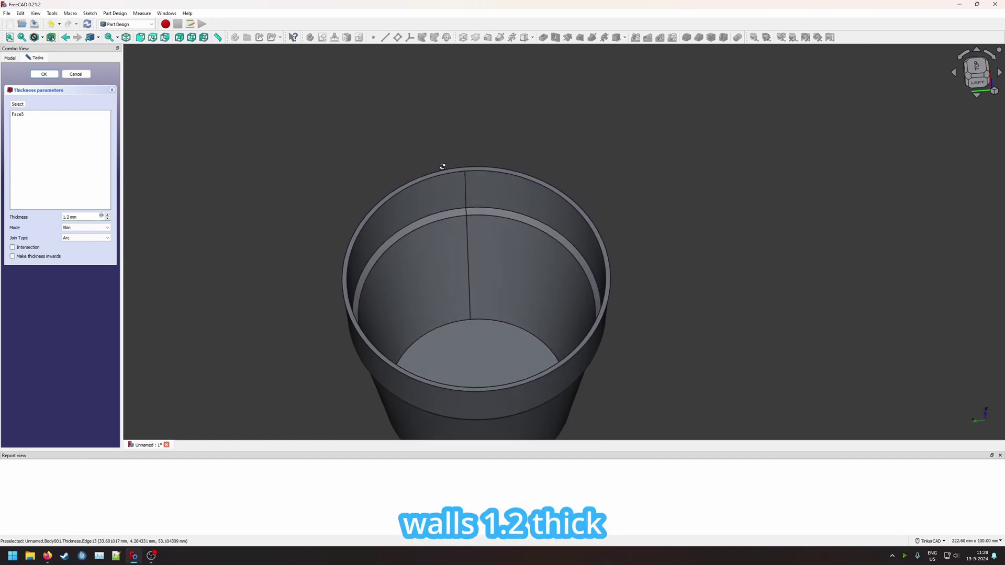
{"action": "left_click", "coordinate": [44, 74]}
{"action": "right_click_drag", "start_coordinate": [347, 427], "coordinate": [580, 366]}
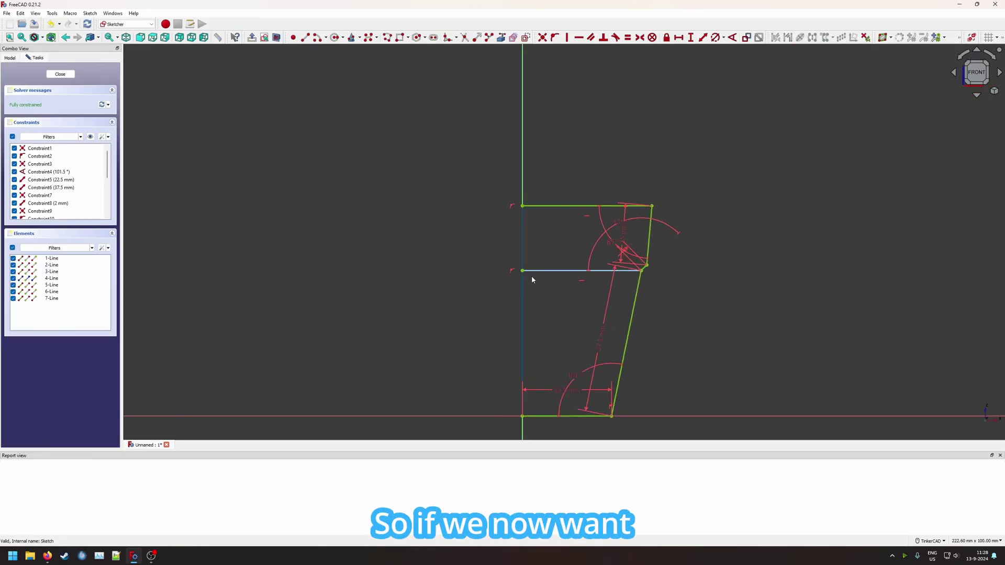
Step: Change the sketch's 22.5 mm base dimension to 23.7 mm and close the sketch
{"action": "right_click", "coordinate": [687, 264]}
{"action": "scroll", "coordinate": [556, 330], "scroll_direction": "up", "scroll_amount": 3}
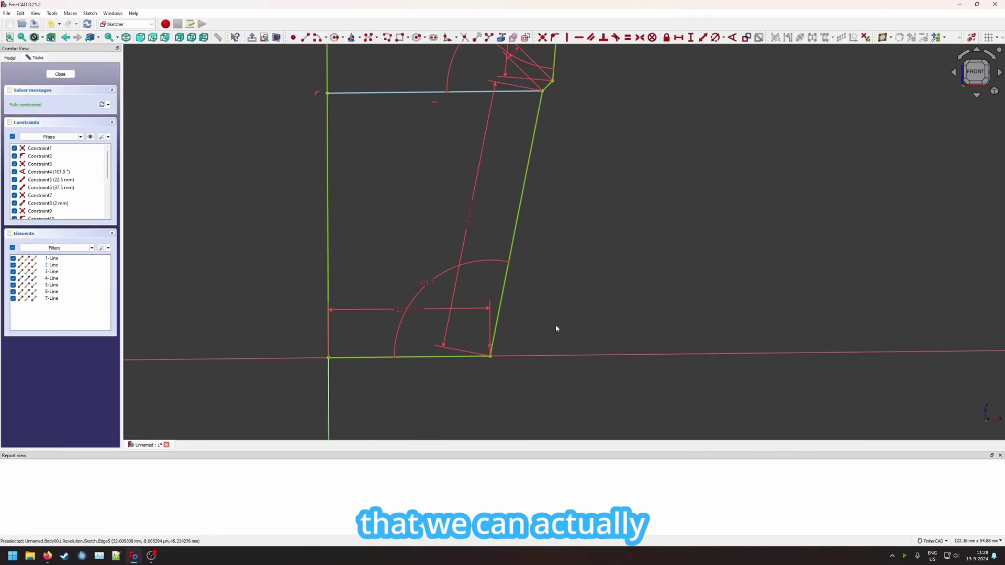
{"action": "double_click", "coordinate": [401, 314]}
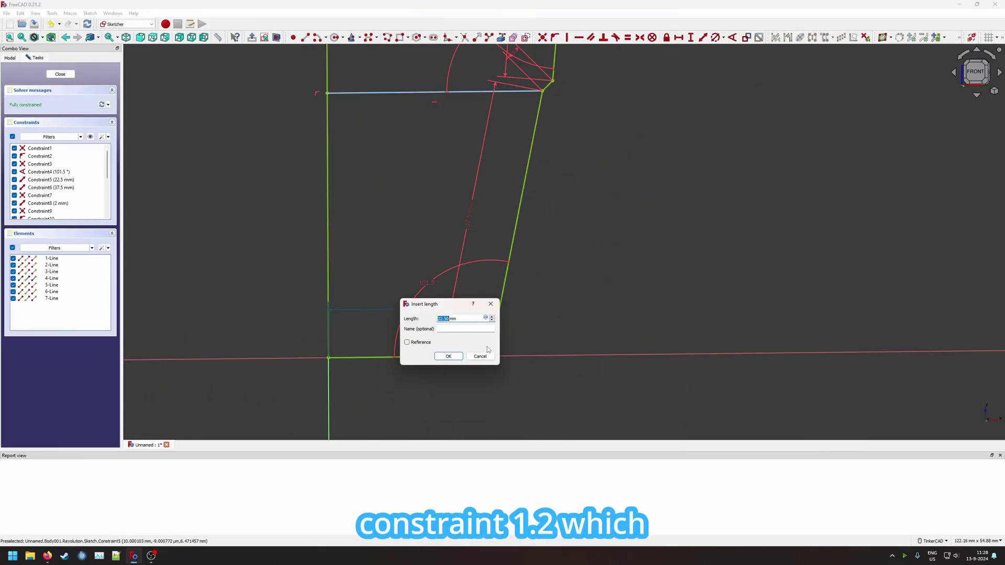
{"action": "type", "text": "23.7"}
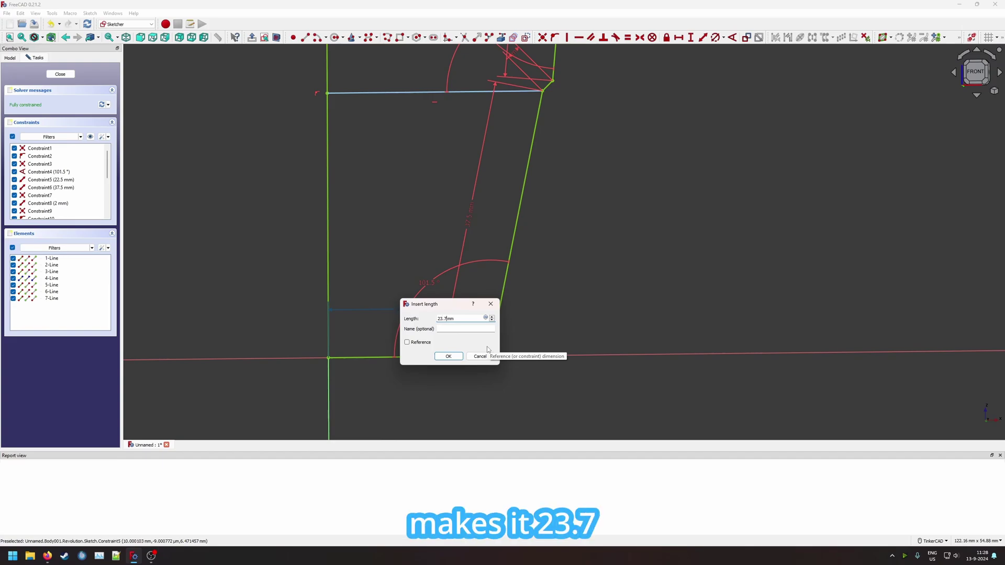
{"action": "key", "text": "Return"}
{"action": "scroll", "coordinate": [550, 212], "scroll_direction": "down", "scroll_amount": 4}
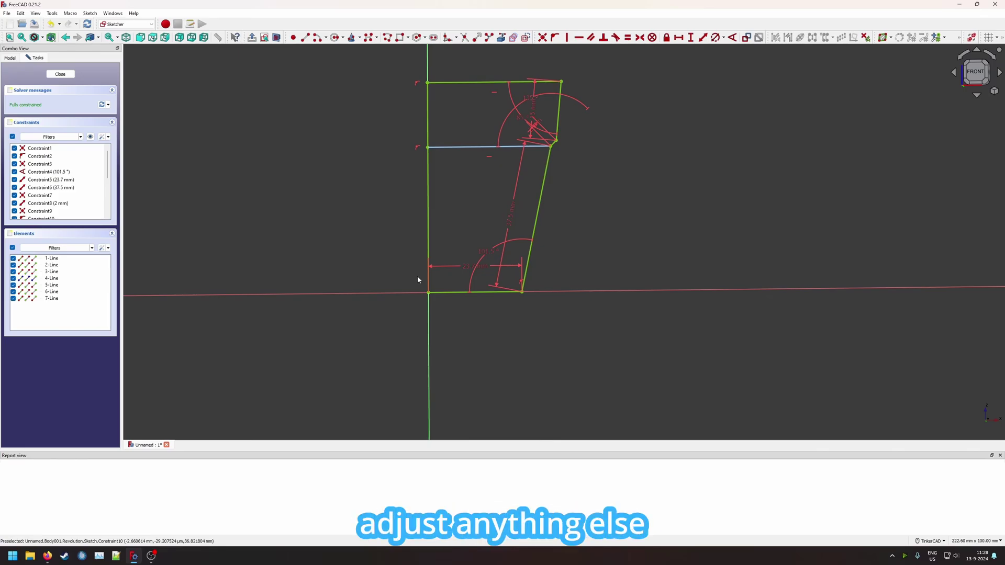
{"action": "left_click", "coordinate": [60, 74]}
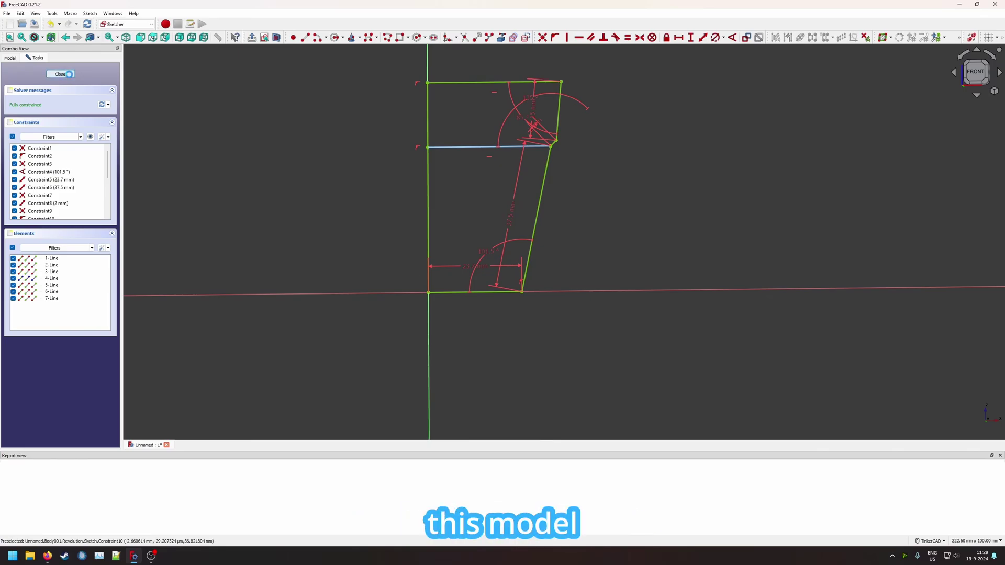
{"action": "mouse_move", "coordinate": [702, 155]}
{"action": "middle_mouse_down"}
{"action": "mouse_move", "coordinate": [680, 144]}
{"action": "mouse_move", "coordinate": [704, 180]}
{"action": "mouse_move", "coordinate": [711, 171]}
{"action": "mouse_move", "coordinate": [702, 159]}
{"action": "mouse_move", "coordinate": [330, 265]}
{"action": "mouse_move", "coordinate": [267, 226]}
{"action": "middle_mouse_up"}
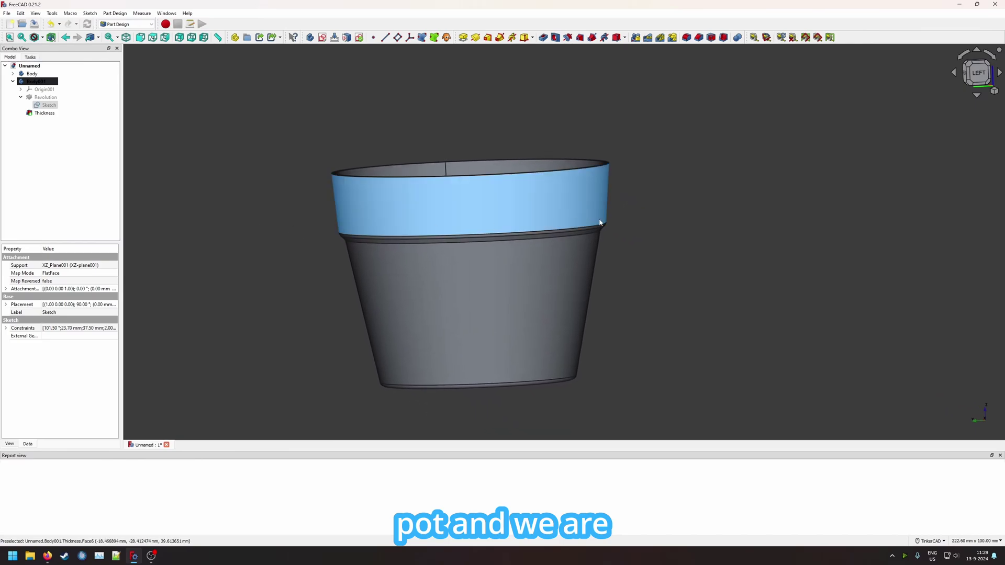
Step: Export the pot body with Ctrl+E, overwriting the existing Flowerpot.stl
{"action": "middle_click_drag", "start_coordinate": [440, 204], "coordinate": [624, 231]}
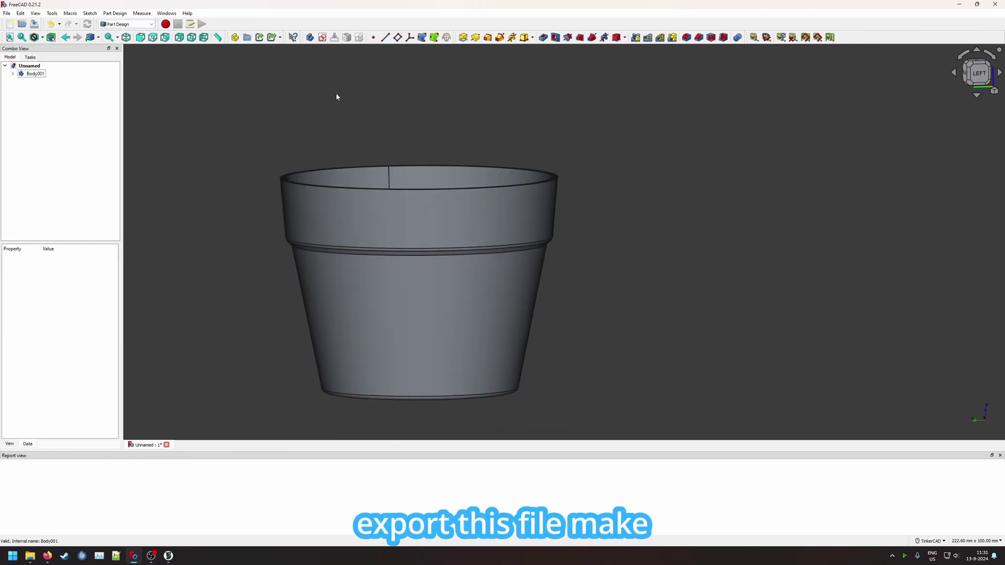
{"action": "left_click", "coordinate": [35, 74]}
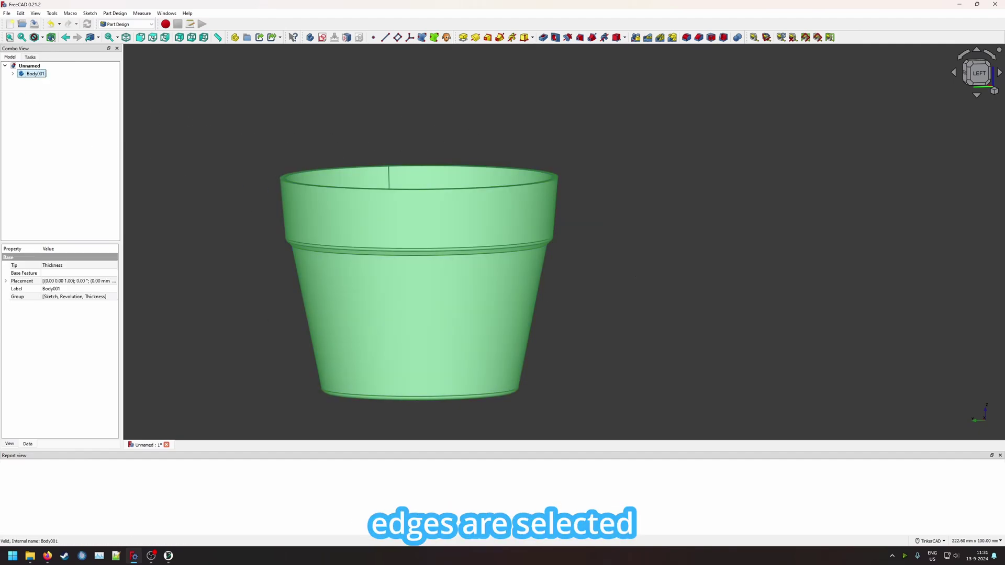
{"action": "left_click", "coordinate": [19, 14]}
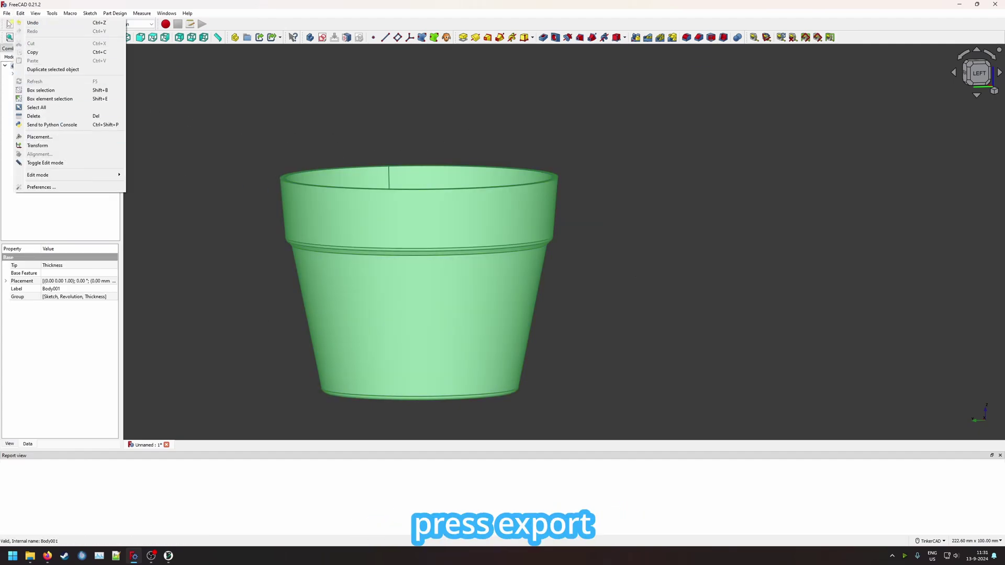
{"action": "key", "text": "ctrl+e"}
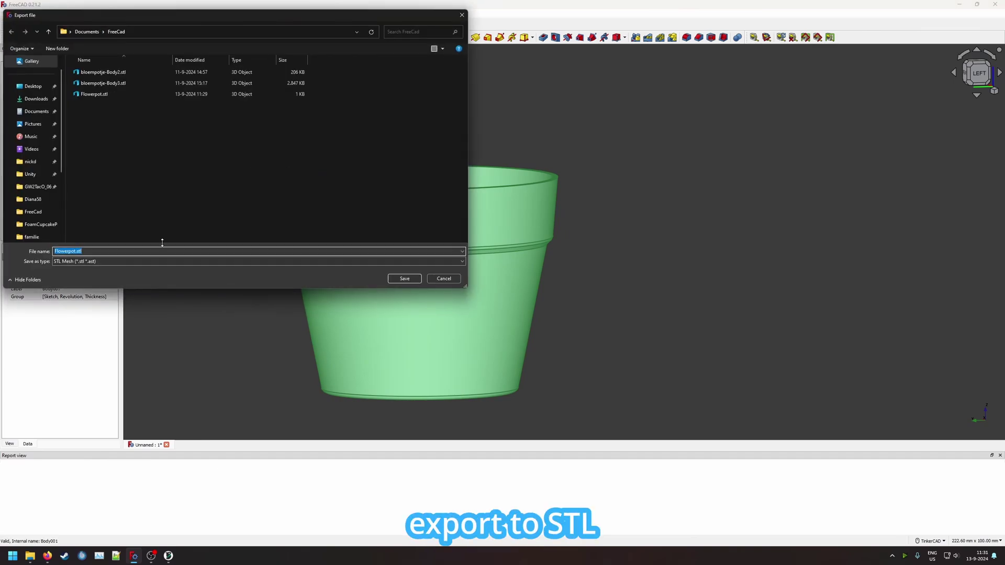
{"action": "left_click", "coordinate": [104, 96]}
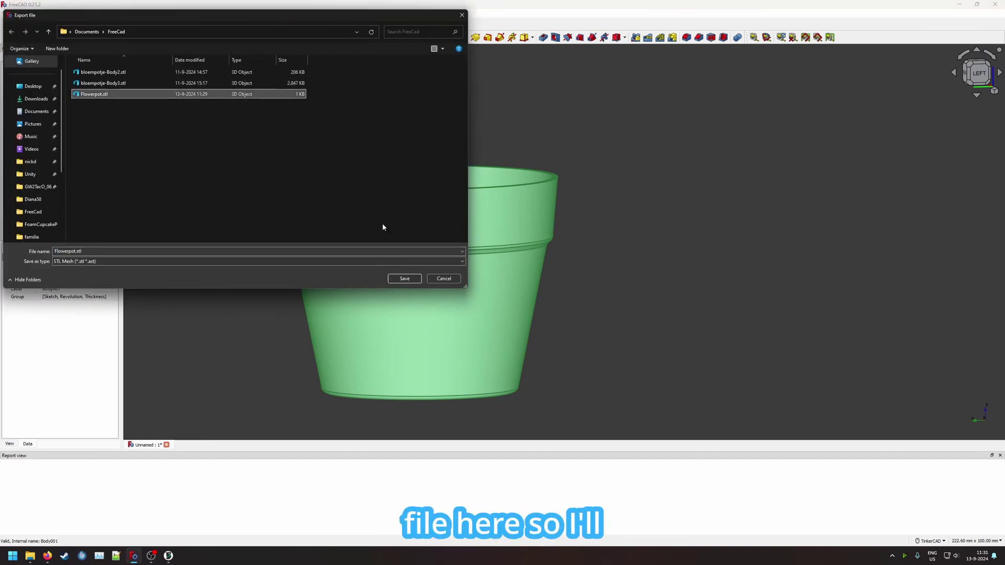
{"action": "left_click", "coordinate": [405, 279]}
{"action": "left_click", "coordinate": [526, 278]}
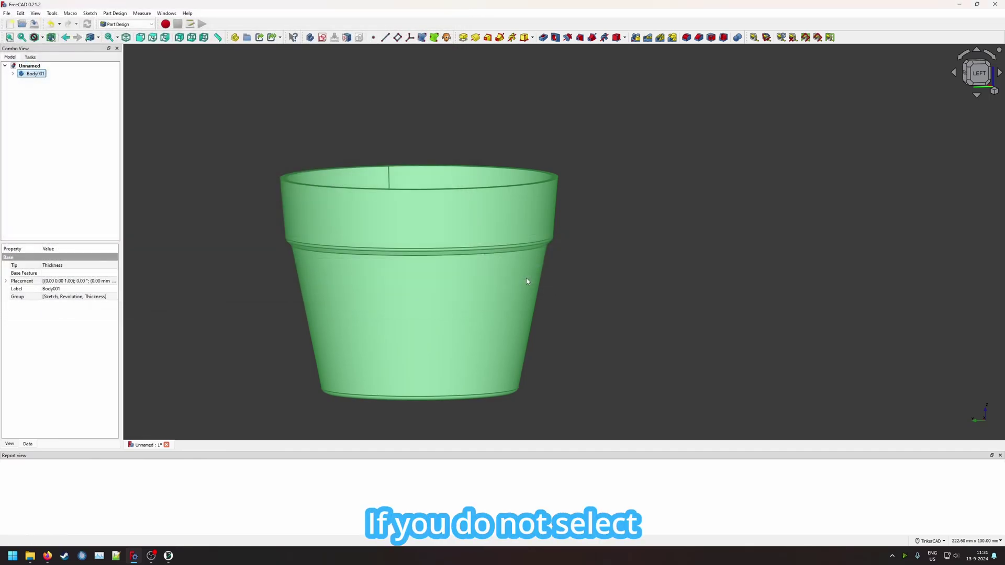
Step: Load Flowerpot.stl onto OrcaSlicer's plate and zoom in to inspect the pot walls
{"action": "left_click", "coordinate": [169, 559]}
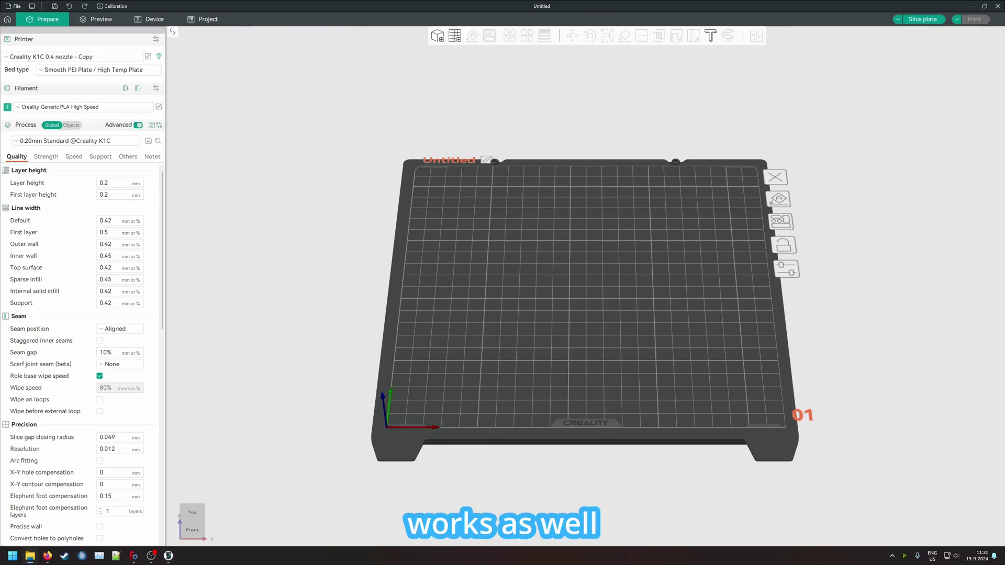
{"action": "left_click_drag", "start_coordinate": [144, 282], "coordinate": [534, 278]}
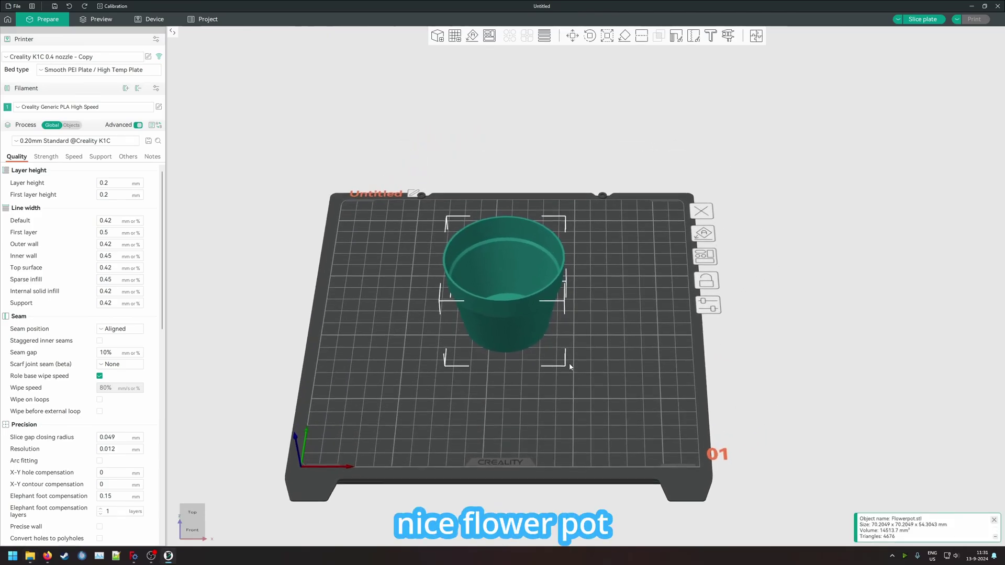
{"action": "scroll", "coordinate": [560, 411], "scroll_direction": "up", "scroll_amount": 10}
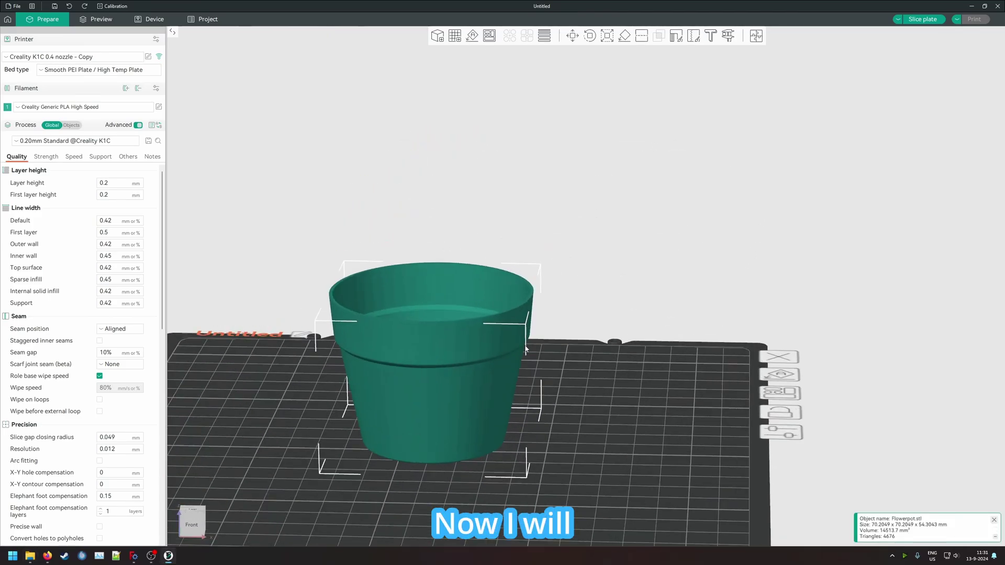
{"action": "scroll", "coordinate": [570, 310], "scroll_direction": "down", "scroll_amount": 5}
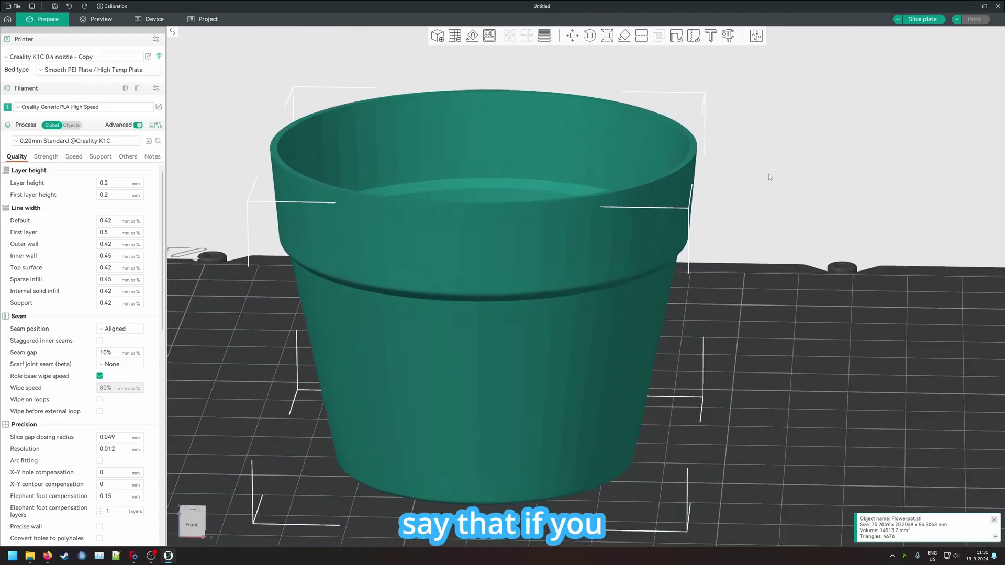
{"action": "scroll", "coordinate": [742, 240], "scroll_direction": "up", "scroll_amount": 8}
{"action": "left_click_drag", "start_coordinate": [769, 230], "coordinate": [722, 239]}
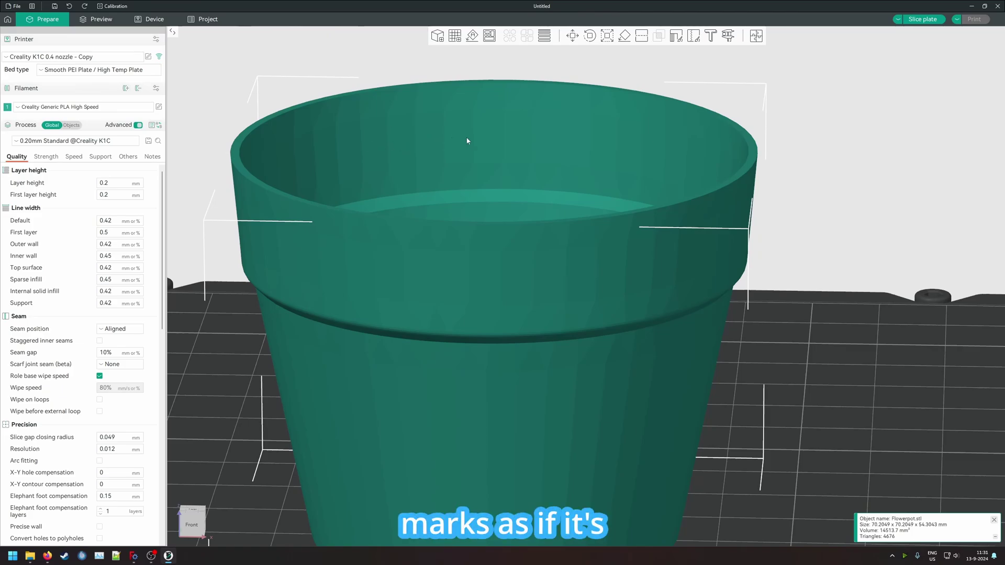
{"action": "right_click_drag", "start_coordinate": [774, 153], "coordinate": [811, 190]}
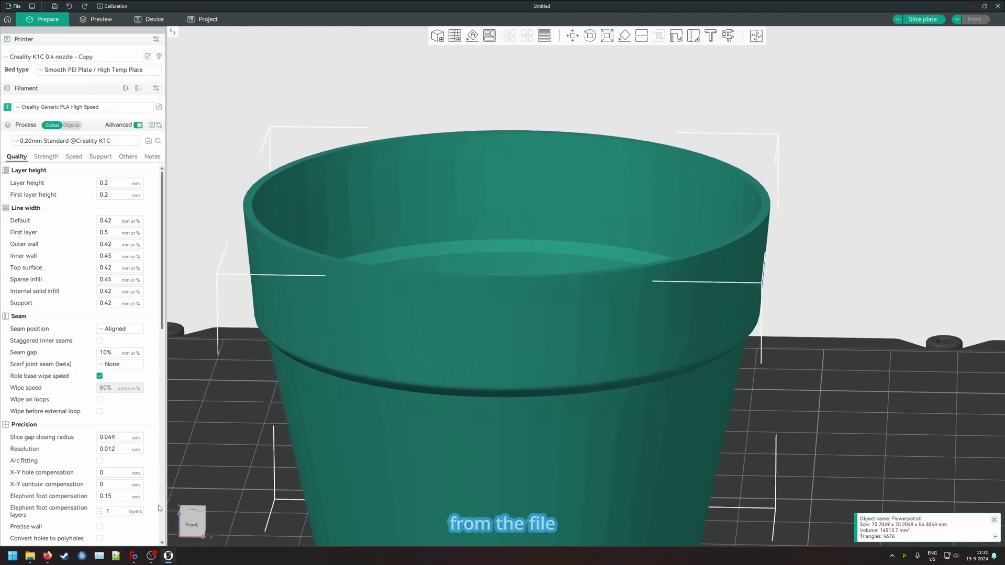
{"action": "mouse_move", "coordinate": [140, 559]}
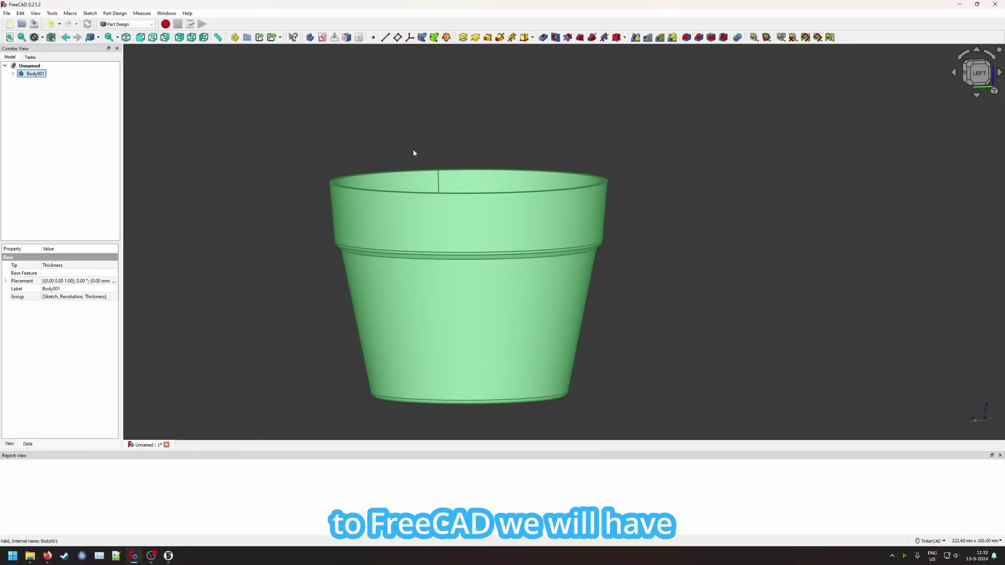
Step: Lower the Part/Part Design shape-view tessellation deviation to 0.0100 % in Preferences
{"action": "left_click", "coordinate": [21, 13]}
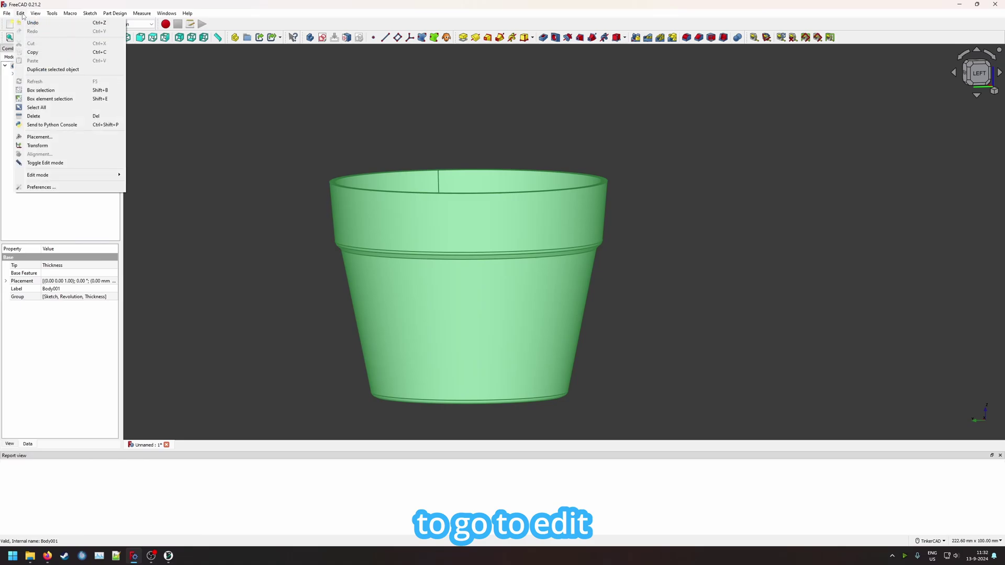
{"action": "left_click", "coordinate": [37, 189]}
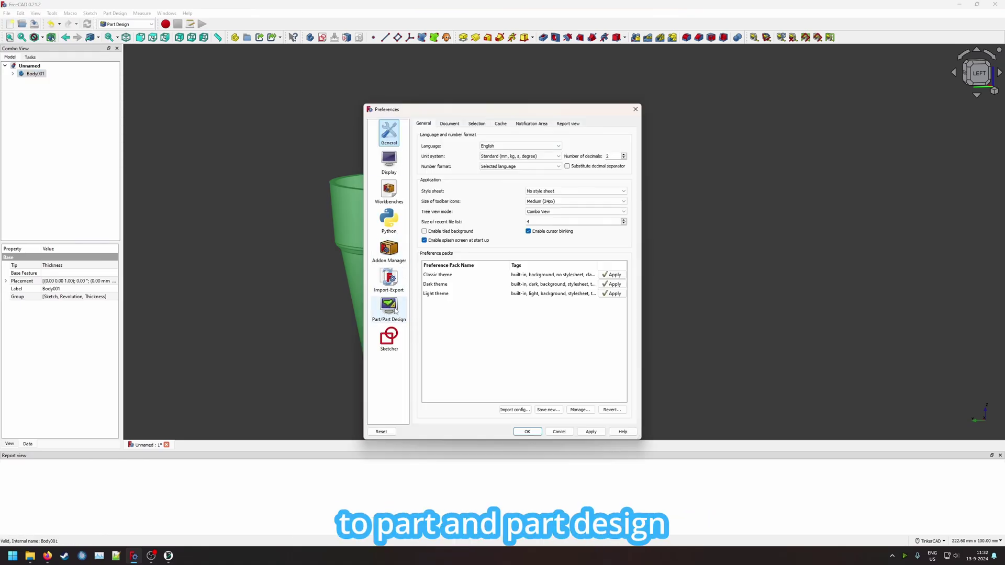
{"action": "left_click", "coordinate": [395, 312]}
{"action": "left_click", "coordinate": [458, 125]}
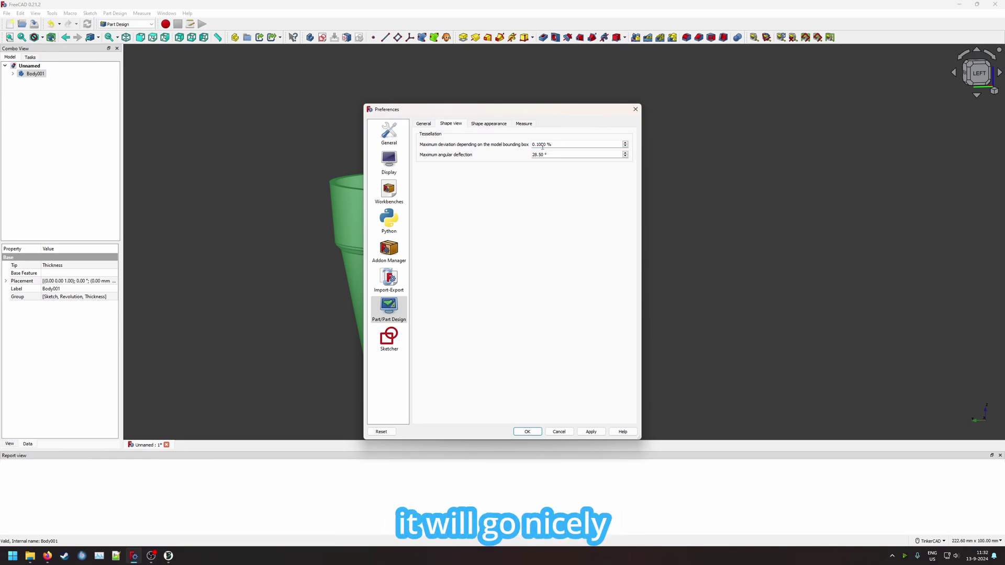
{"action": "key", "text": "BackSpace"}
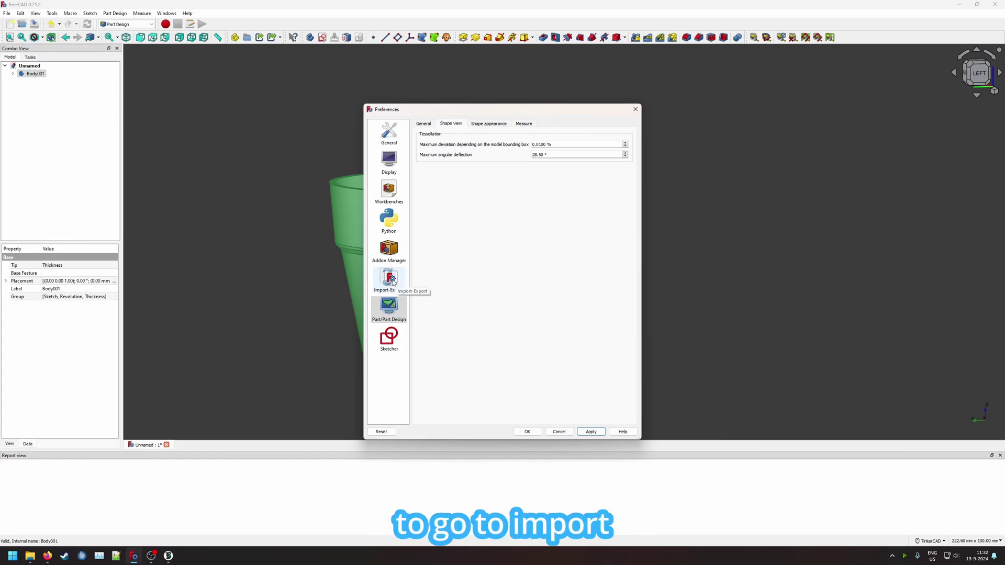
Step: Set the maximum mesh export deviation to 0.010 mm and apply the settings
{"action": "left_click", "coordinate": [392, 279]}
{"action": "left_click", "coordinate": [613, 124]}
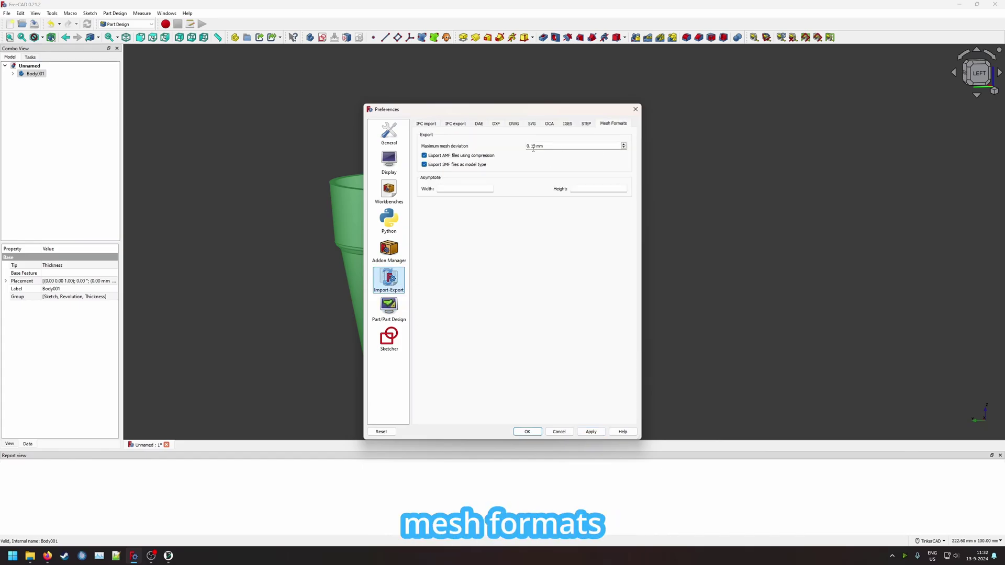
{"action": "type", "text": "0"}
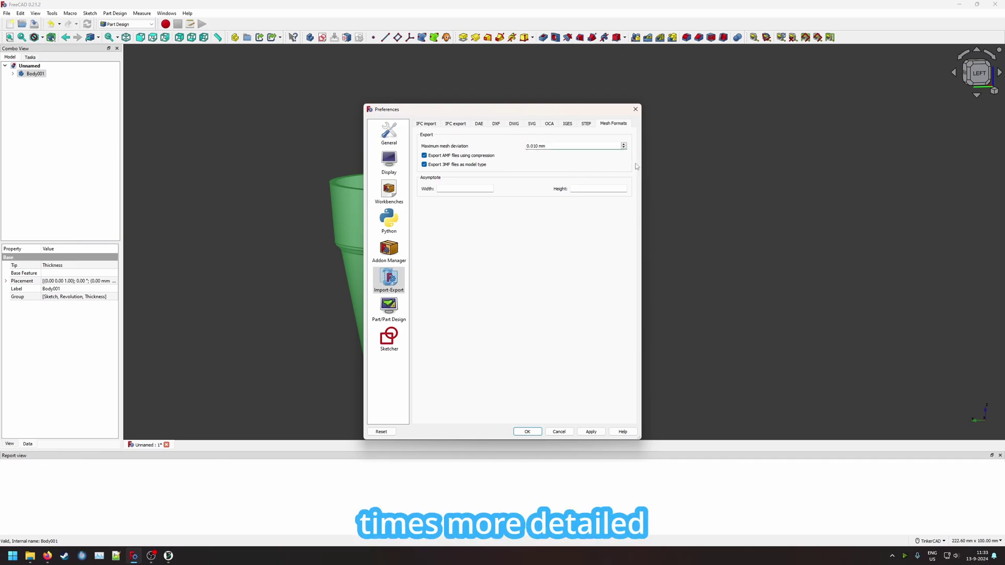
{"action": "left_click", "coordinate": [590, 432]}
Step: Export the pot again via File > Export as Flowerpot2.stl
{"action": "left_click", "coordinate": [527, 432]}
{"action": "left_click", "coordinate": [7, 13]}
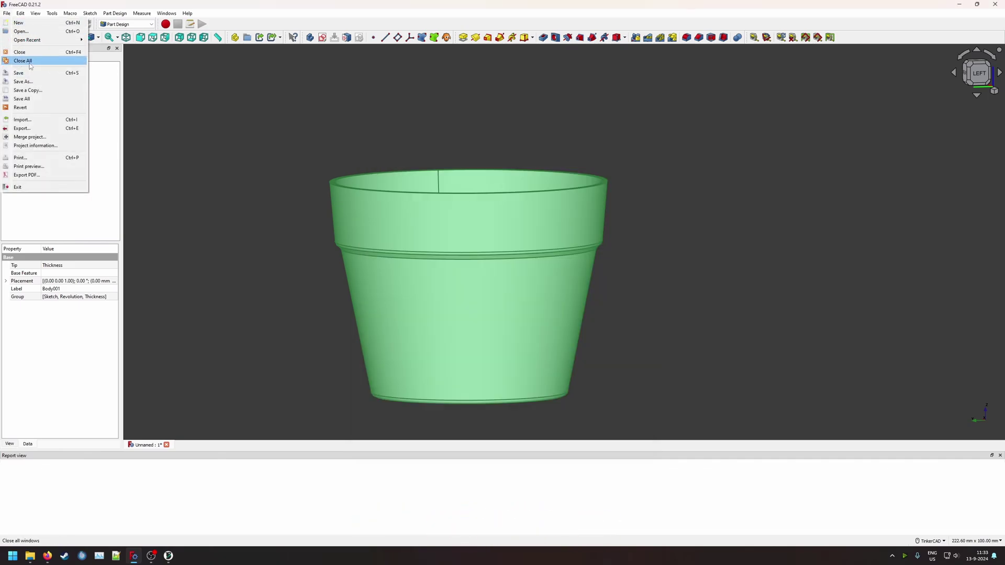
{"action": "left_click", "coordinate": [22, 128]}
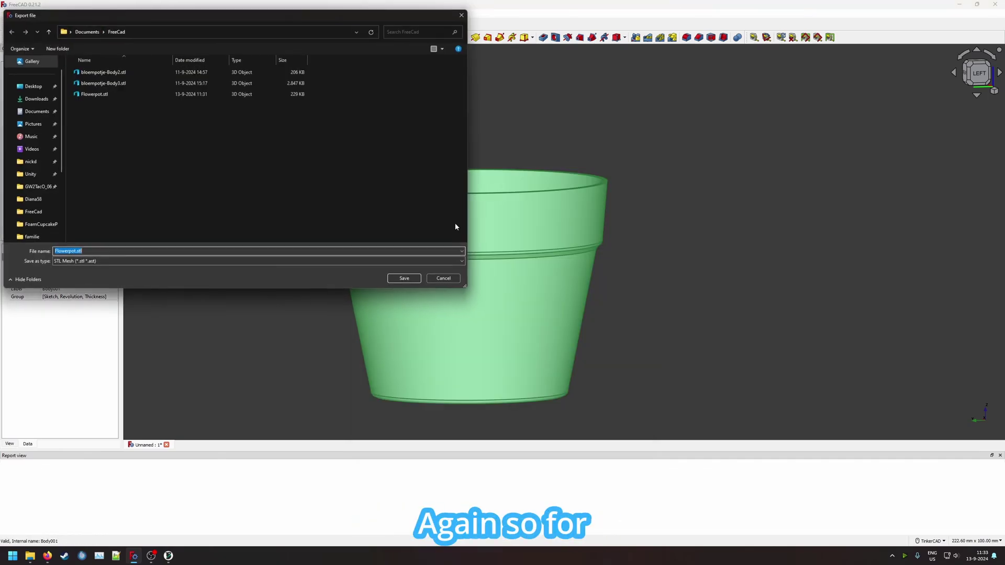
{"action": "left_click", "coordinate": [76, 252]}
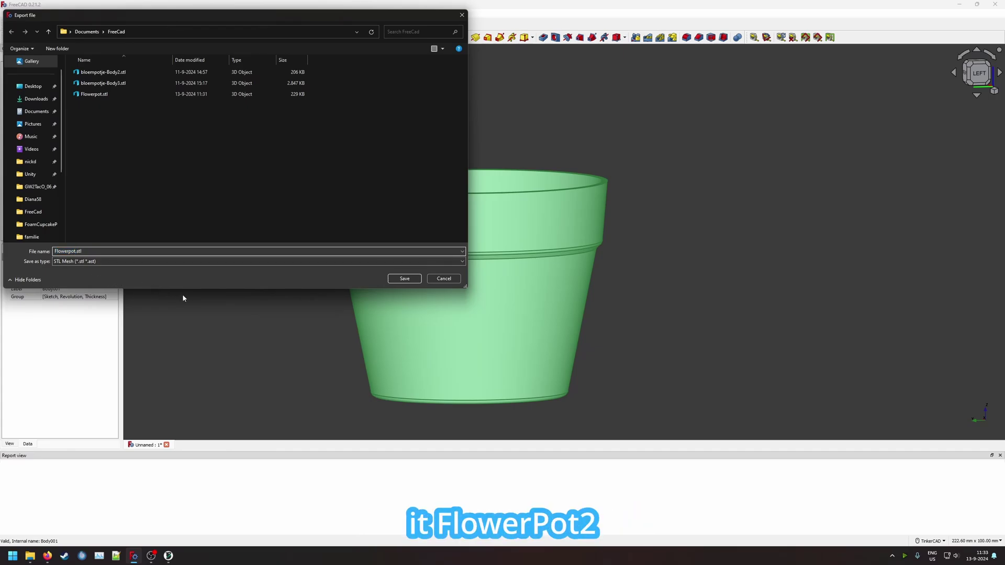
{"action": "left_click", "coordinate": [405, 279]}
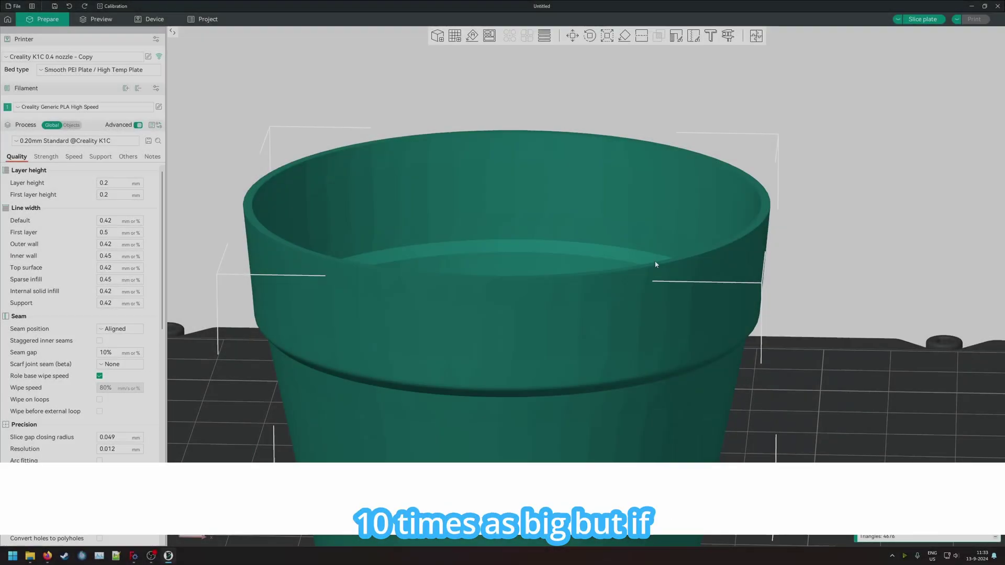
{"action": "scroll", "coordinate": [654, 267], "scroll_direction": "down", "scroll_amount": 5}
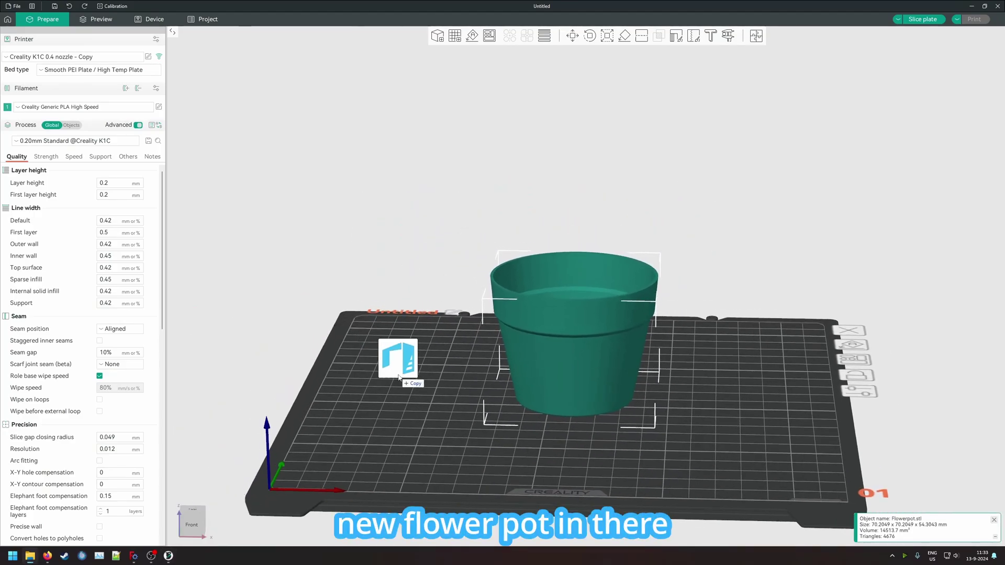
Step: Load Flowerpot2.stl onto the plate beside the old pot
{"action": "left_click_drag", "start_coordinate": [398, 377], "coordinate": [399, 378]}
{"action": "left_click_drag", "start_coordinate": [564, 364], "coordinate": [395, 373]}
{"action": "left_click_drag", "start_coordinate": [603, 374], "coordinate": [662, 378]}
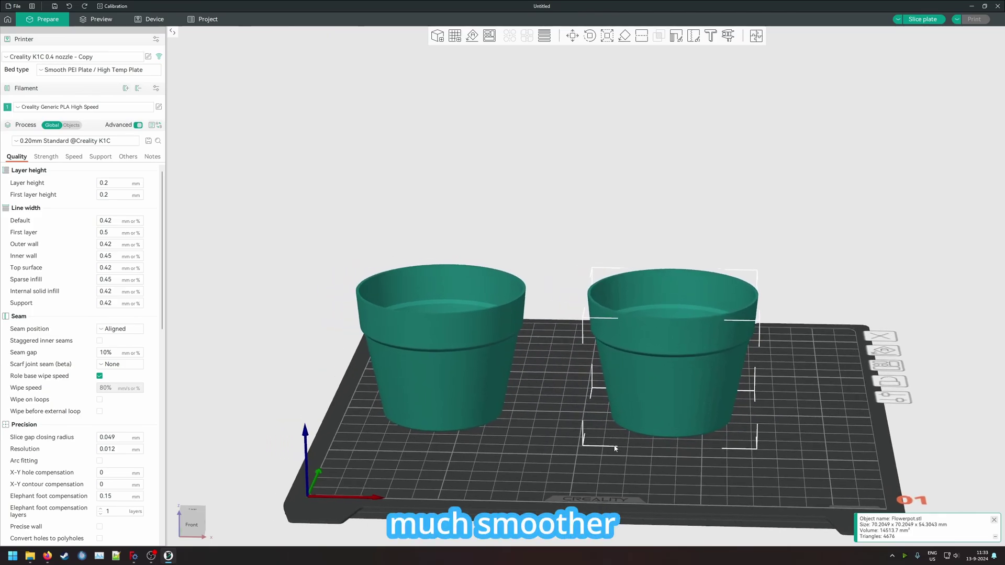
{"action": "middle_click_drag", "start_coordinate": [616, 449], "coordinate": [584, 437]}
Step: Delete the old coarse pot, centre Flowerpot2 on the plate, and slice for the preview
{"action": "key", "text": "Escape"}
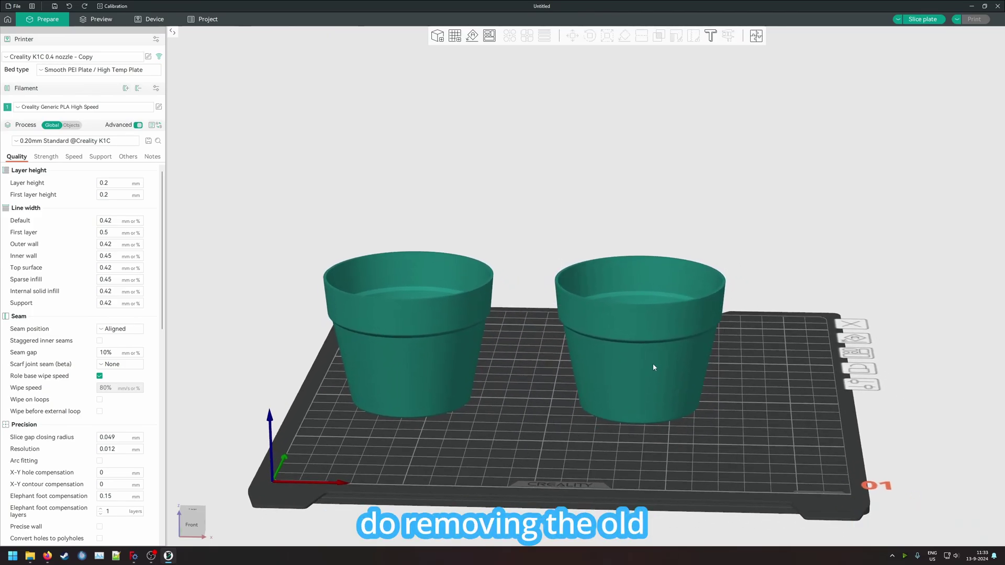
{"action": "left_click", "coordinate": [653, 368]}
{"action": "key", "text": "Delete"}
{"action": "left_click", "coordinate": [376, 392]}
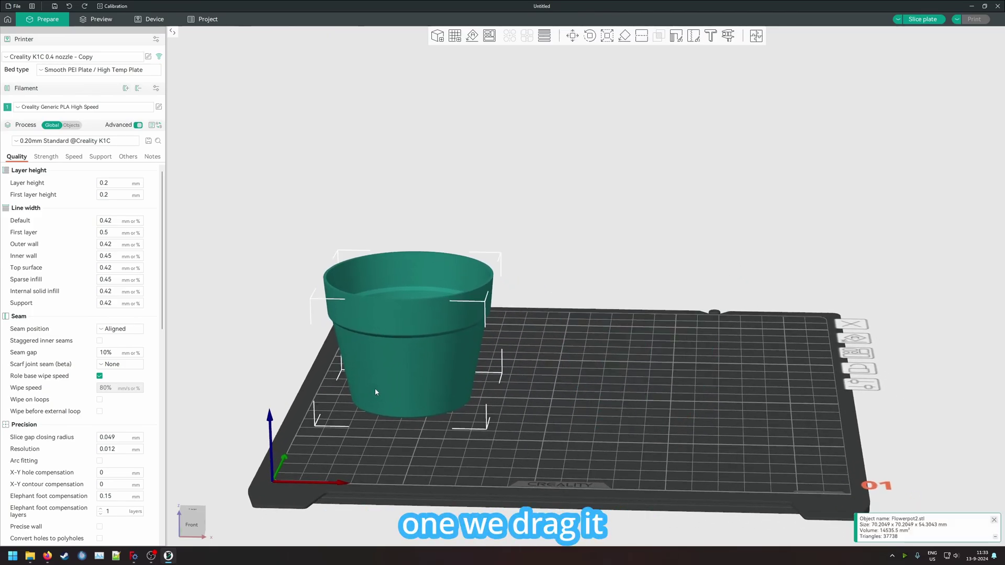
{"action": "left_click_drag", "start_coordinate": [375, 391], "coordinate": [543, 395]}
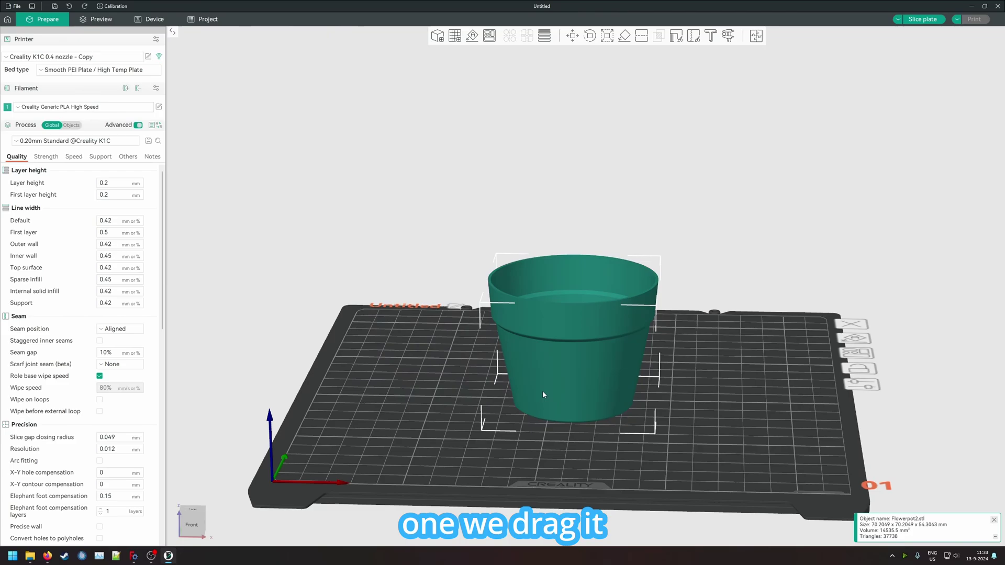
{"action": "left_click", "coordinate": [101, 21]}
{"action": "scroll", "coordinate": [668, 278], "scroll_direction": "up", "scroll_amount": 5}
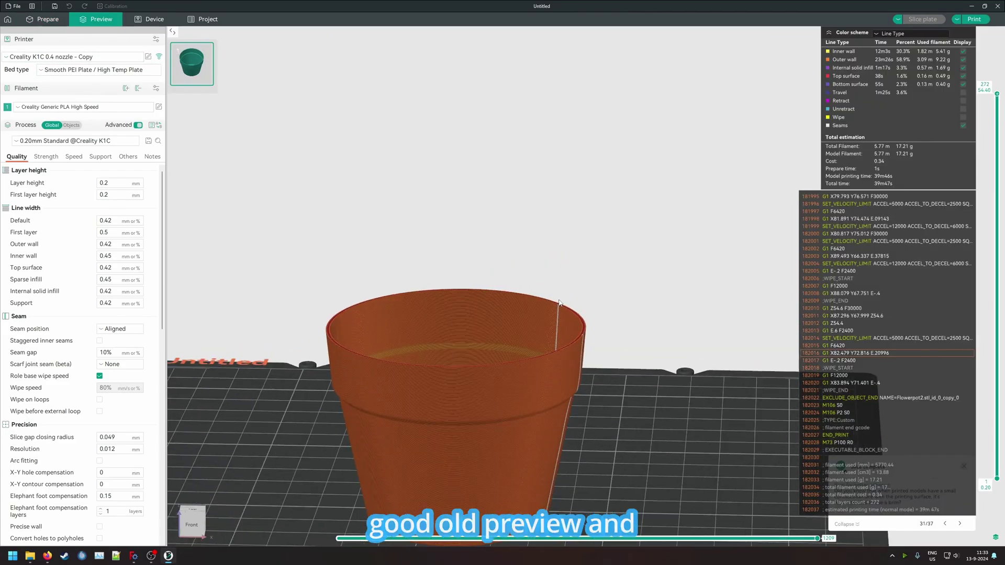
{"action": "left_click_drag", "start_coordinate": [667, 279], "coordinate": [438, 297]}
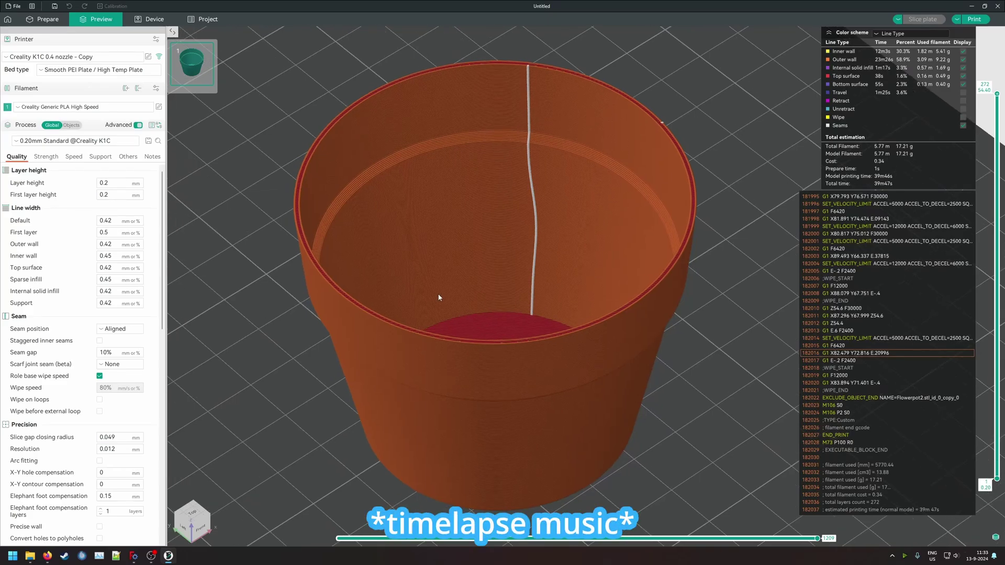